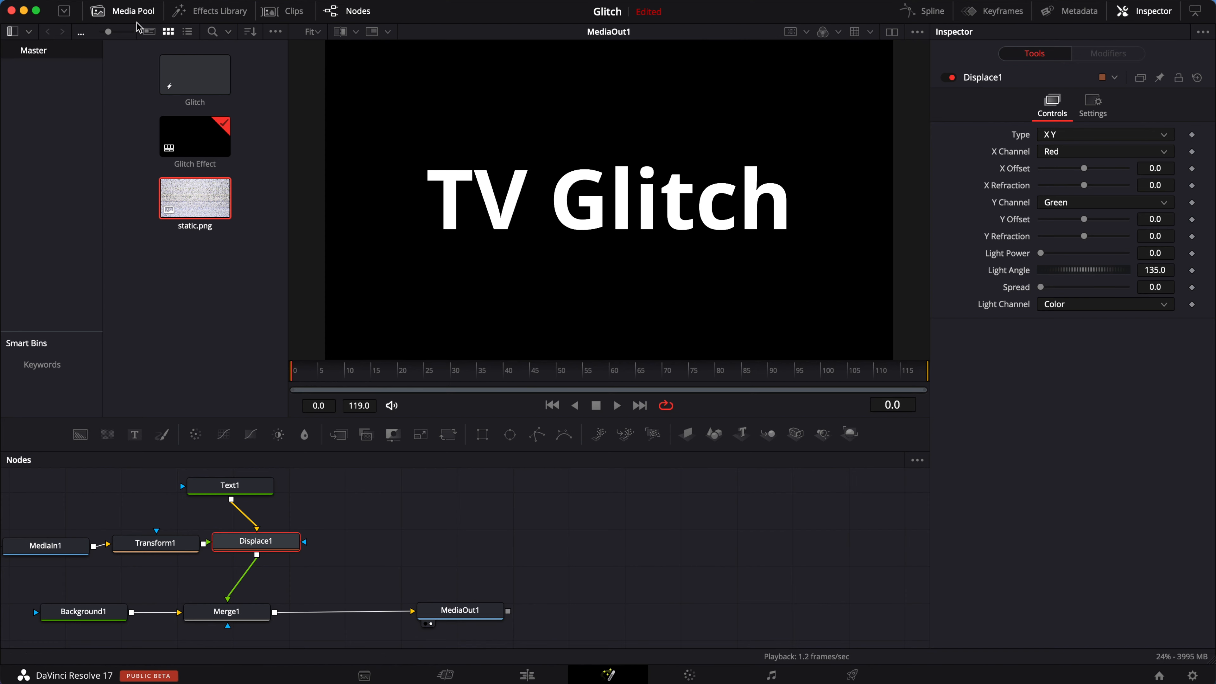
# - Hide the media pool and set Displace1's X Refraction to 0.067 and Y Refraction to 0.052
pyautogui.click(123, 11)
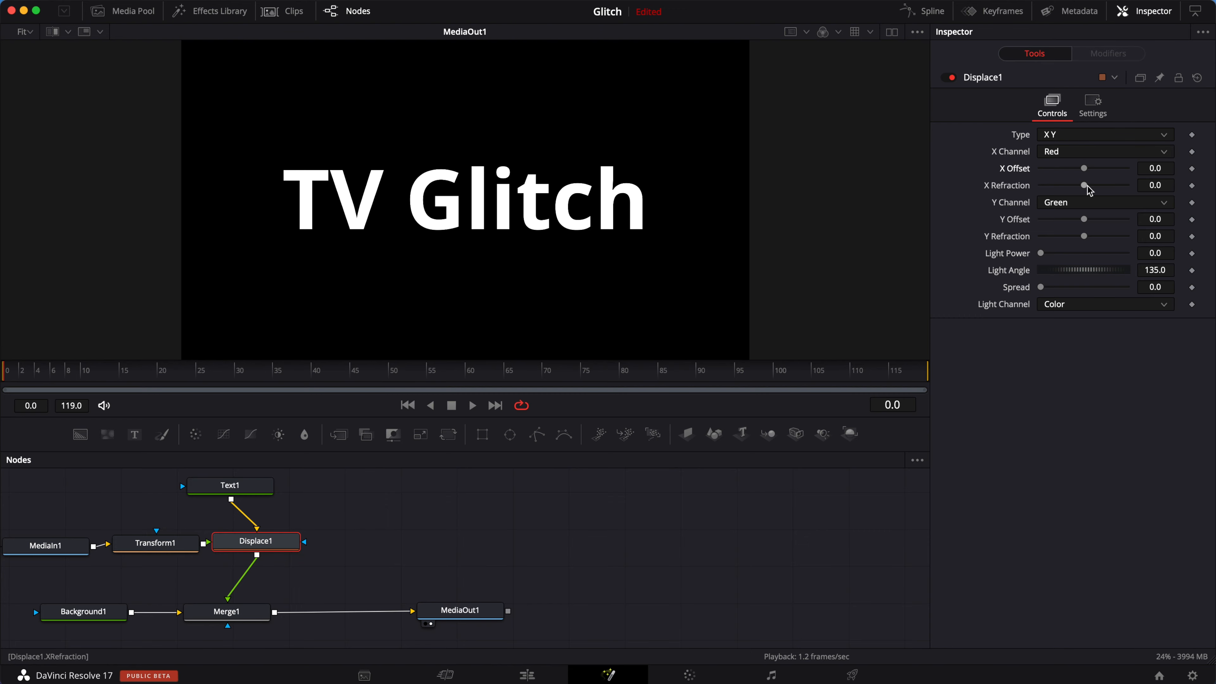
pyautogui.moveTo(1086, 186); pyautogui.dragTo(1119, 187)
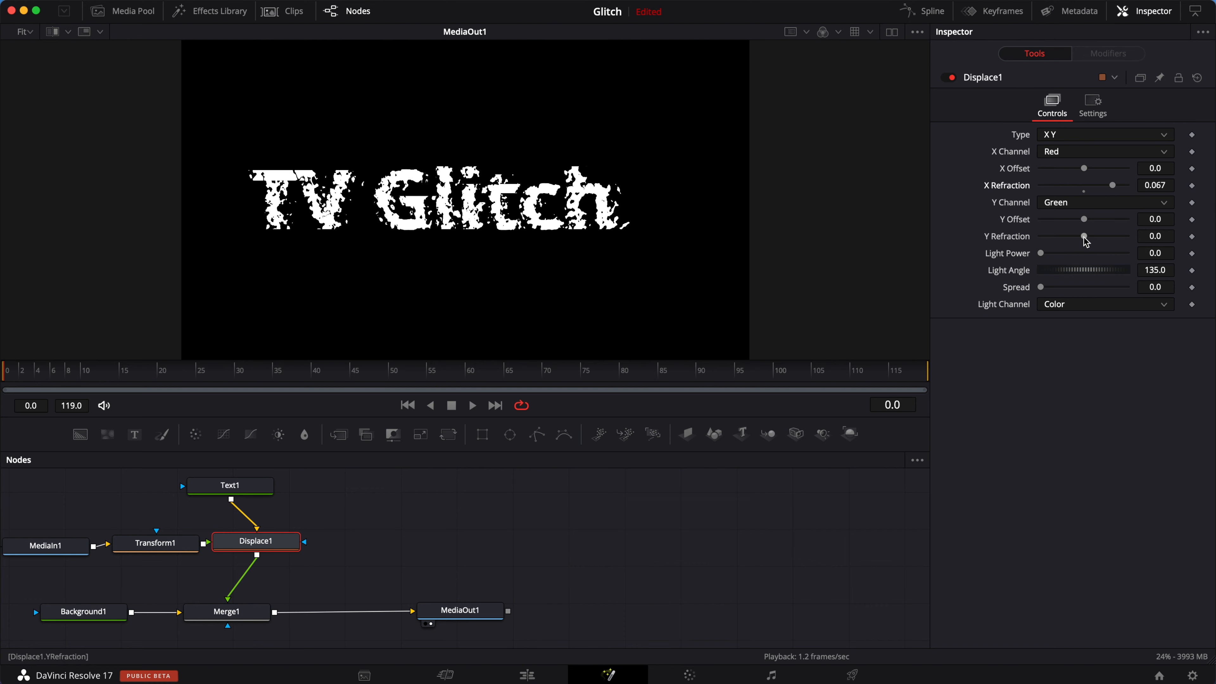
pyautogui.moveTo(1085, 237); pyautogui.dragTo(1107, 238)
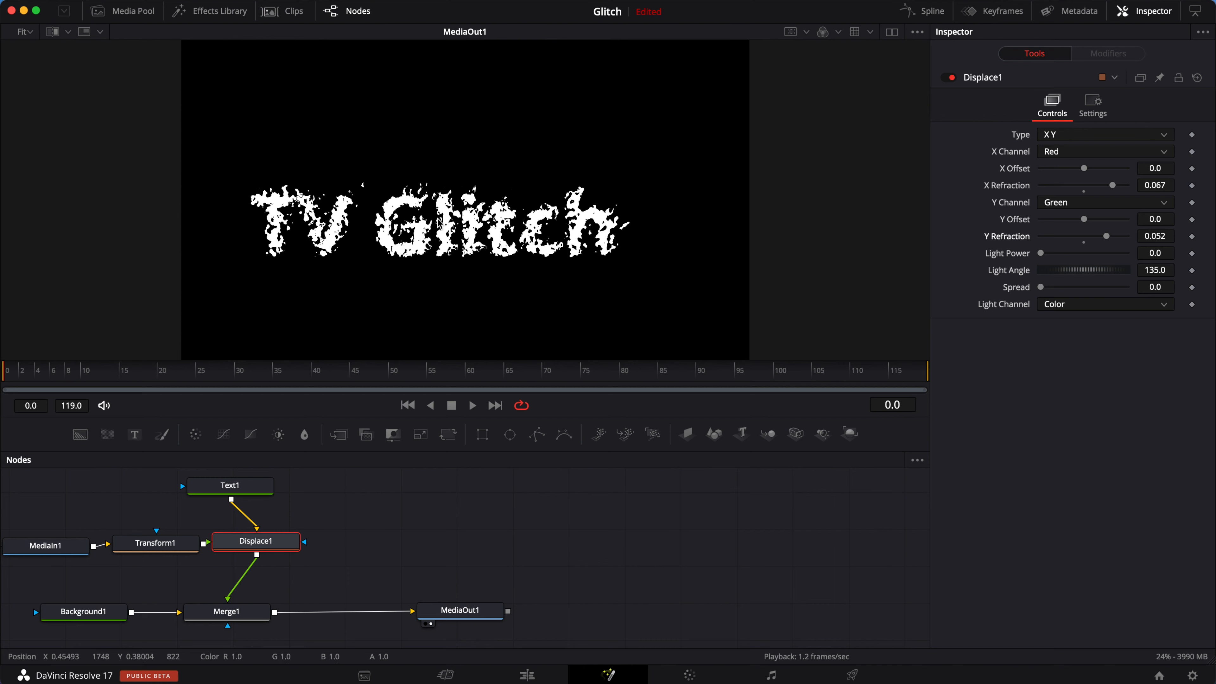
# - Scale the static image feeding the displacement by setting Transform1's Size to 0.72
pyautogui.click(40, 549)
pyautogui.click(165, 544)
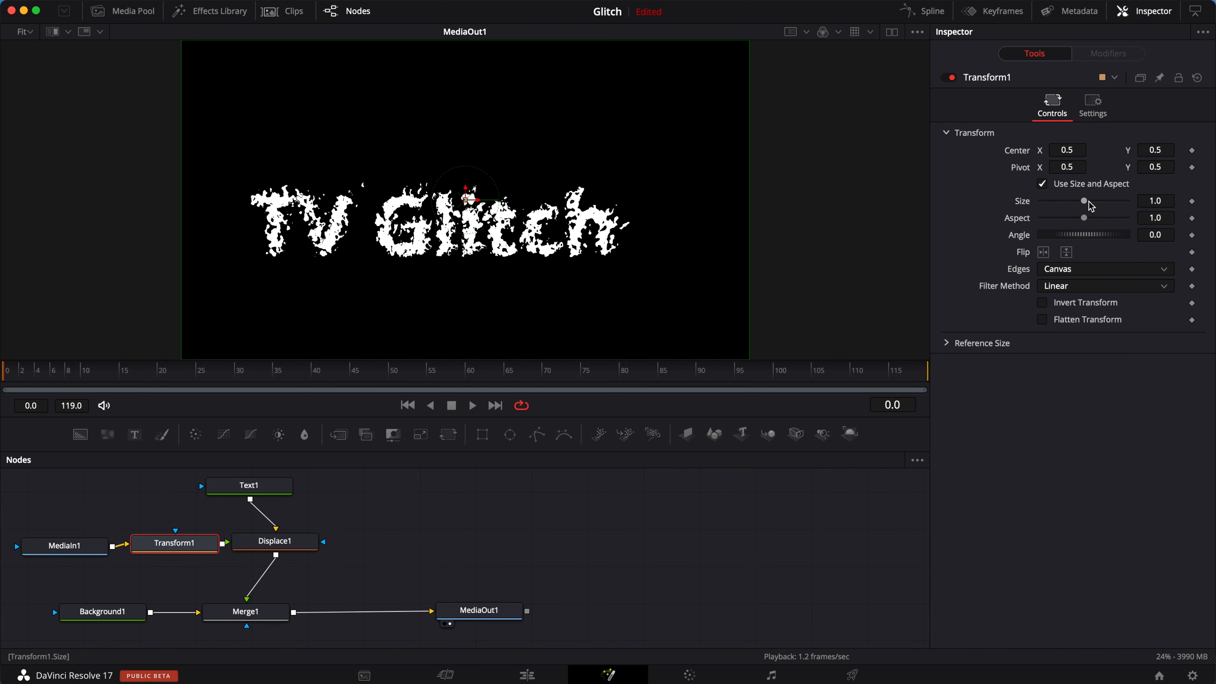
pyautogui.moveTo(1089, 204); pyautogui.dragTo(1103, 206)
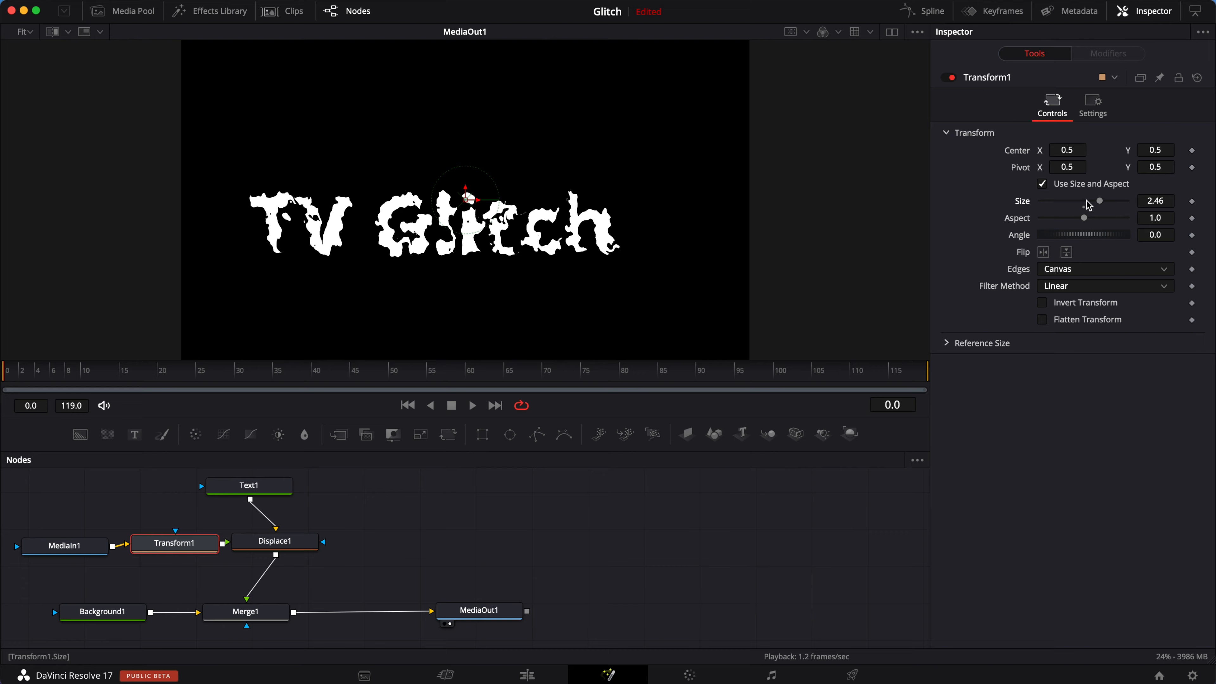
pyautogui.moveTo(1104, 205); pyautogui.dragTo(1078, 203)
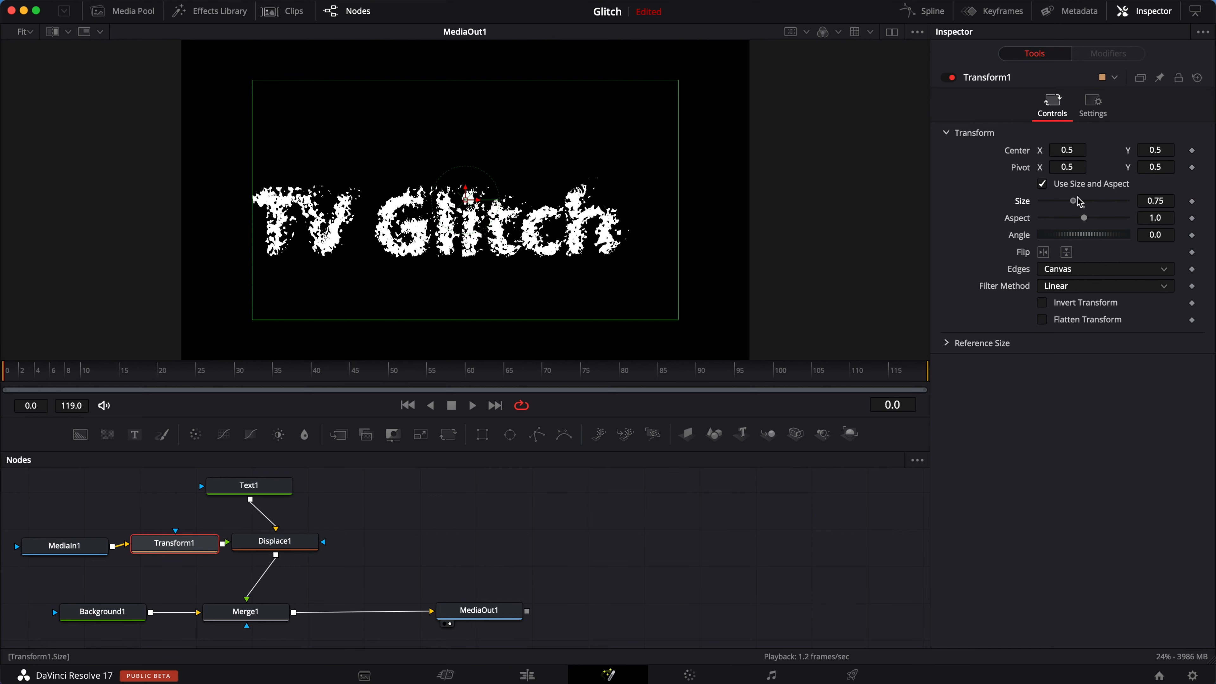
pyautogui.moveTo(1079, 202); pyautogui.dragTo(1077, 201)
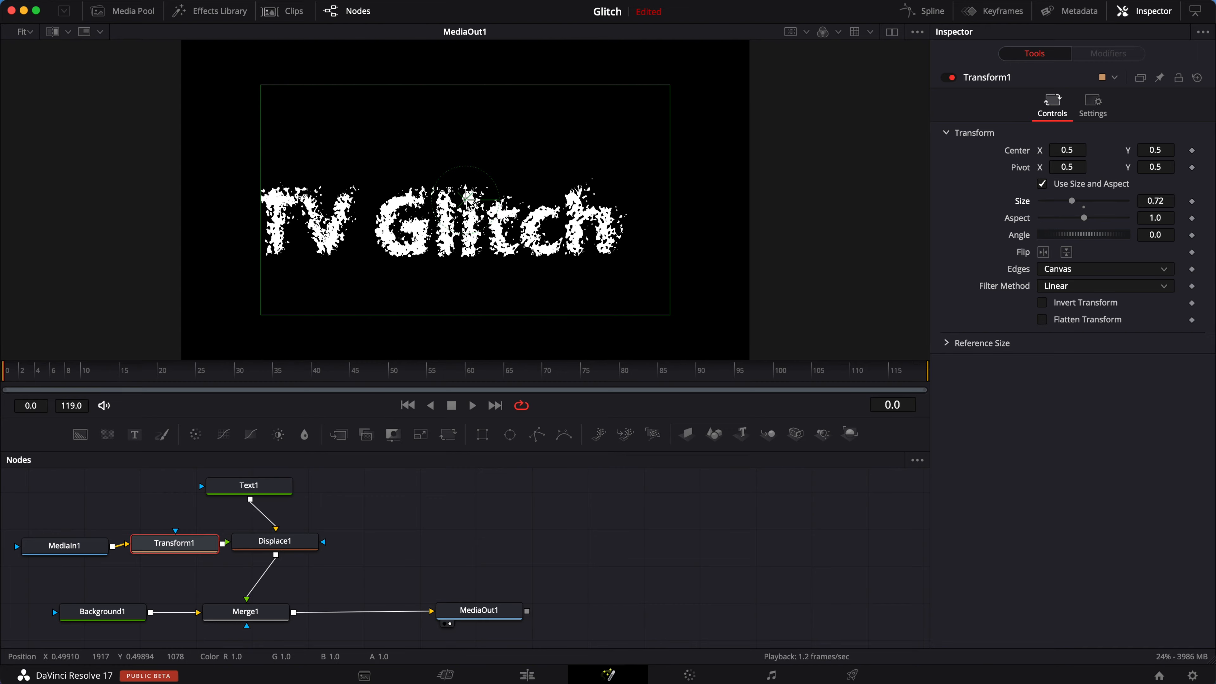
# - Reposition the Transform1 static image in the viewer to a center of about X 0.483, Y 0.513
pyautogui.moveTo(465, 199)
pyautogui.mouseDown()
pyautogui.moveTo(452, 204)
pyautogui.moveTo(455, 184)
pyautogui.moveTo(440, 177)
pyautogui.moveTo(450, 246)
pyautogui.moveTo(437, 233)
pyautogui.moveTo(451, 204)
pyautogui.mouseUp()
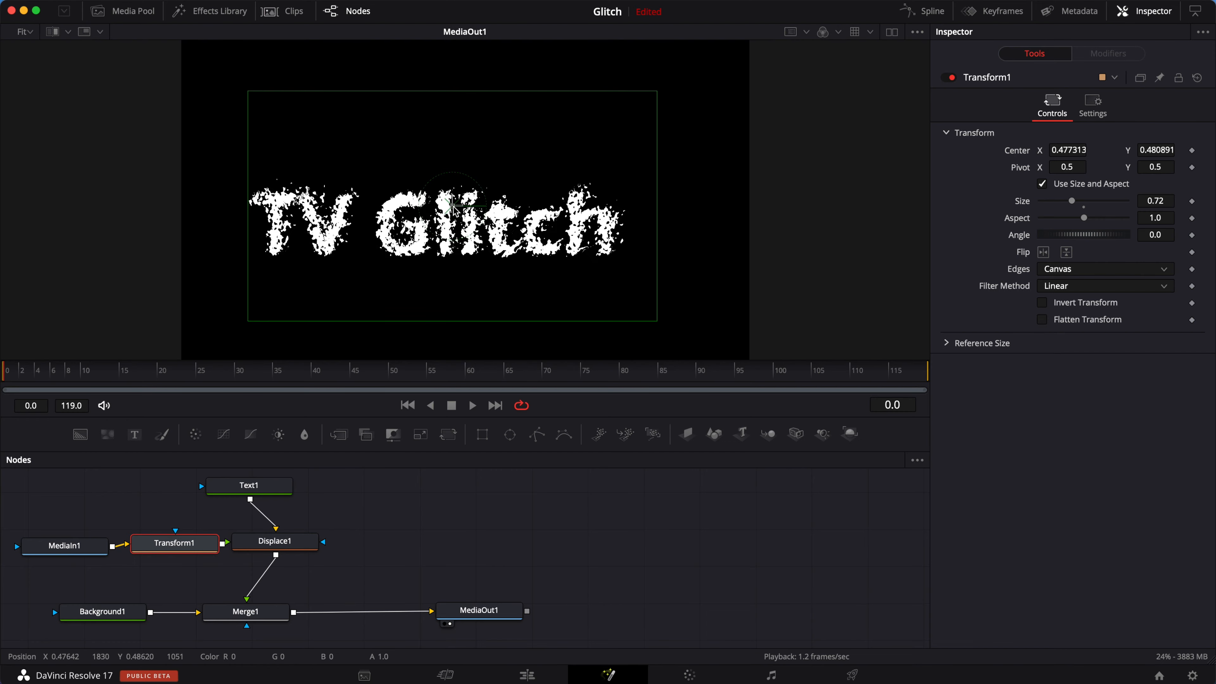
pyautogui.moveTo(451, 205); pyautogui.dragTo(443, 199)
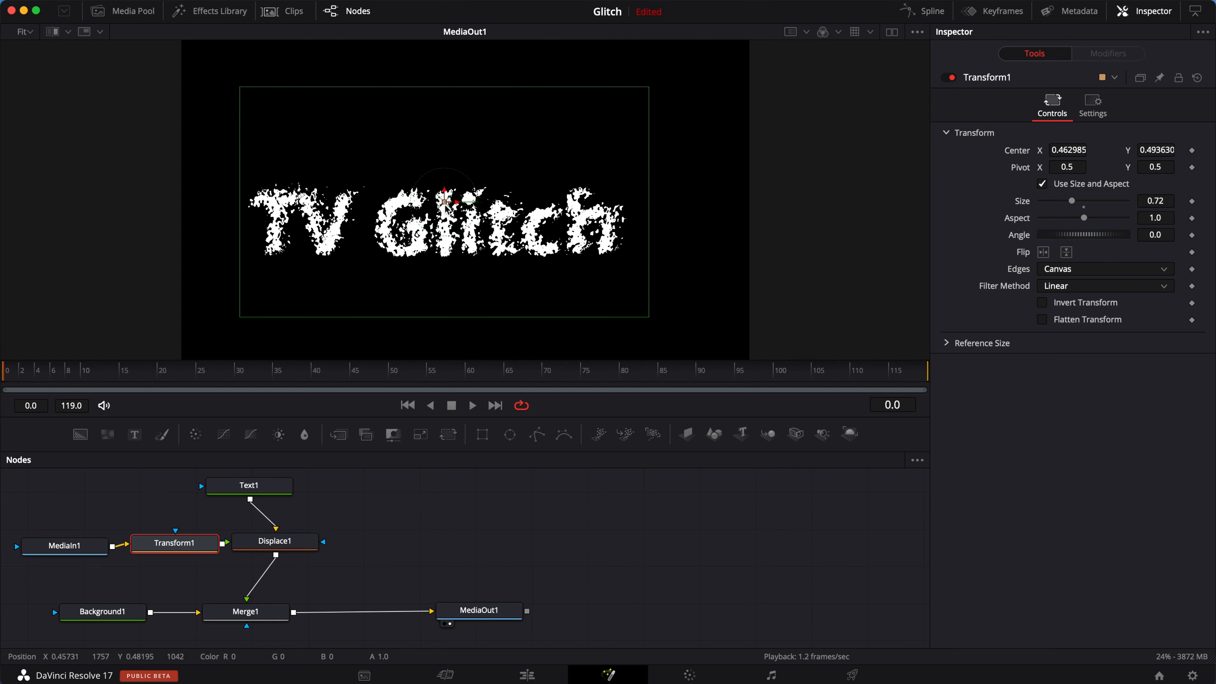
pyautogui.moveTo(449, 201); pyautogui.dragTo(459, 199)
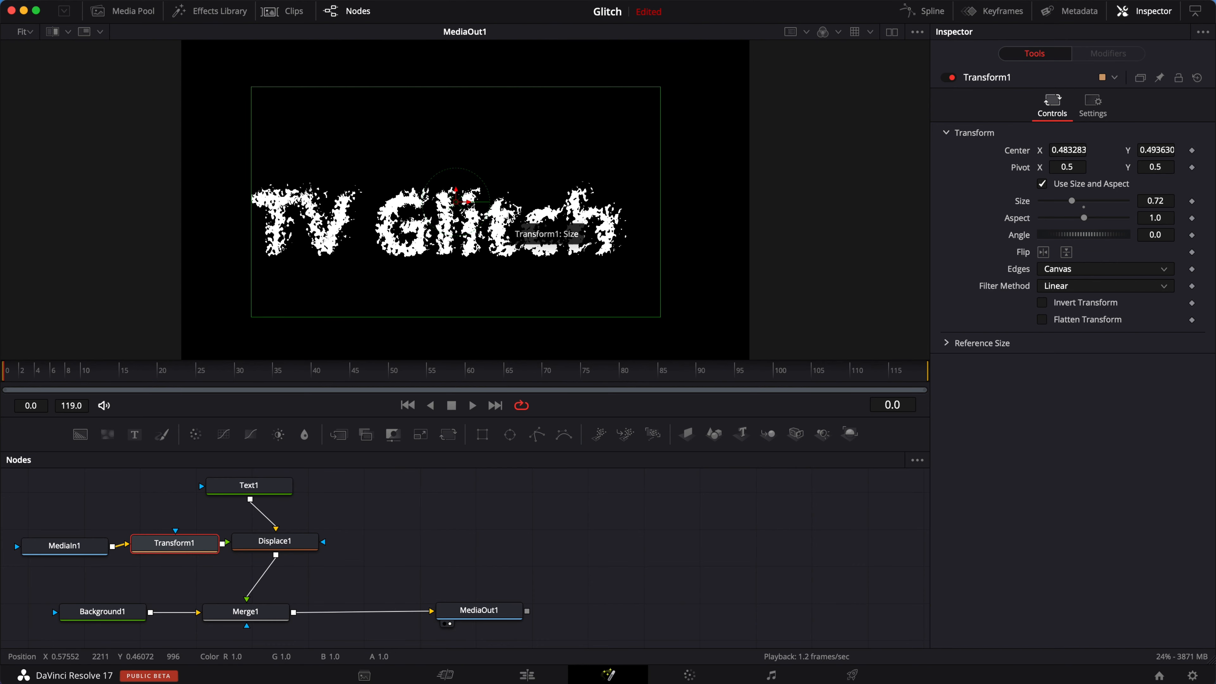
pyautogui.moveTo(458, 201); pyautogui.dragTo(457, 197)
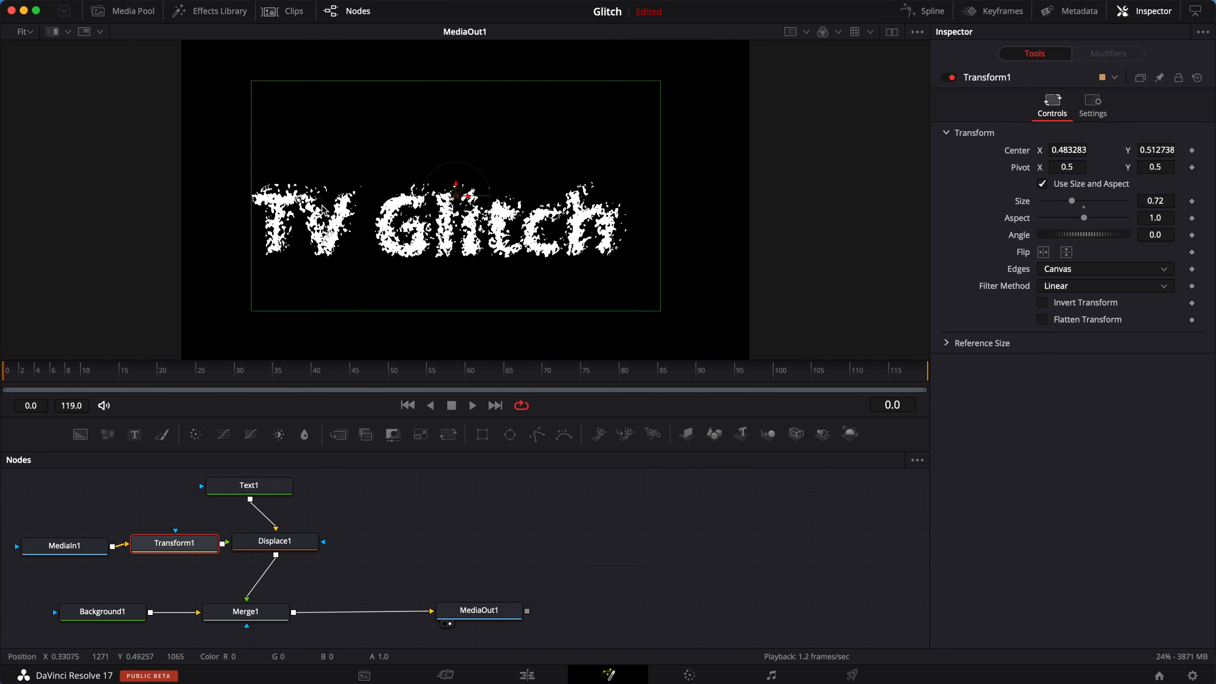
# - Reset both X Refraction and Y Refraction of the Displace1 node to 0
pyautogui.click(275, 541)
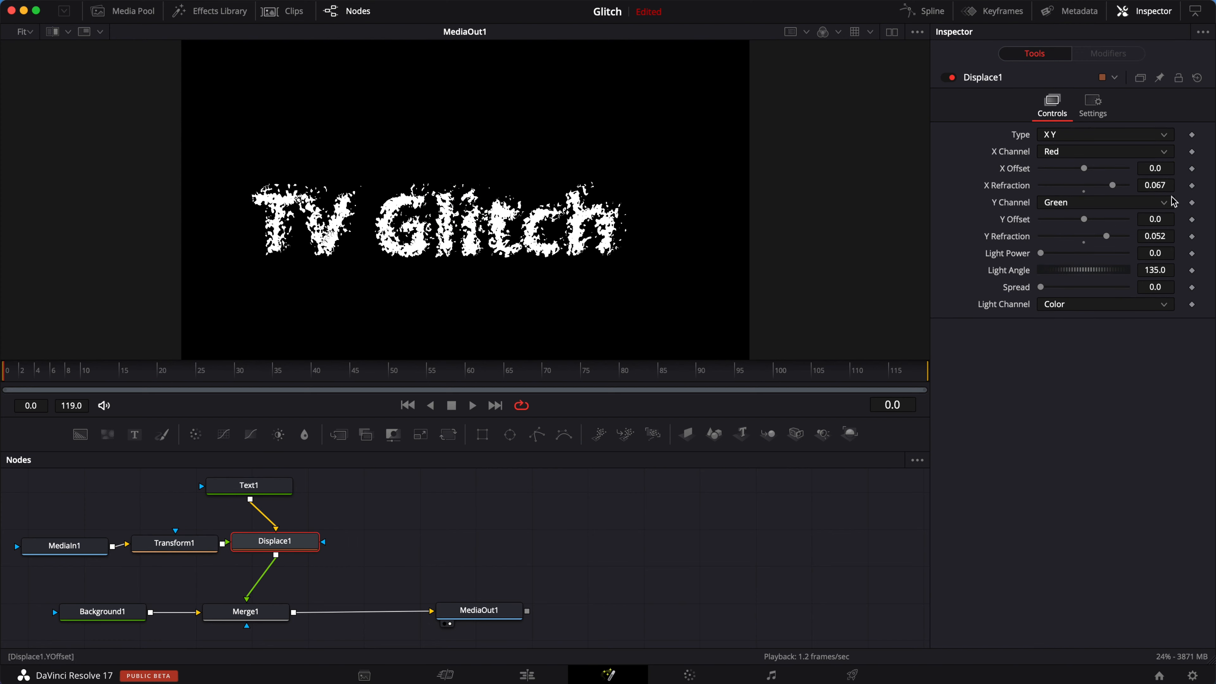
pyautogui.click(1158, 185)
pyautogui.doubleClick(1158, 187)
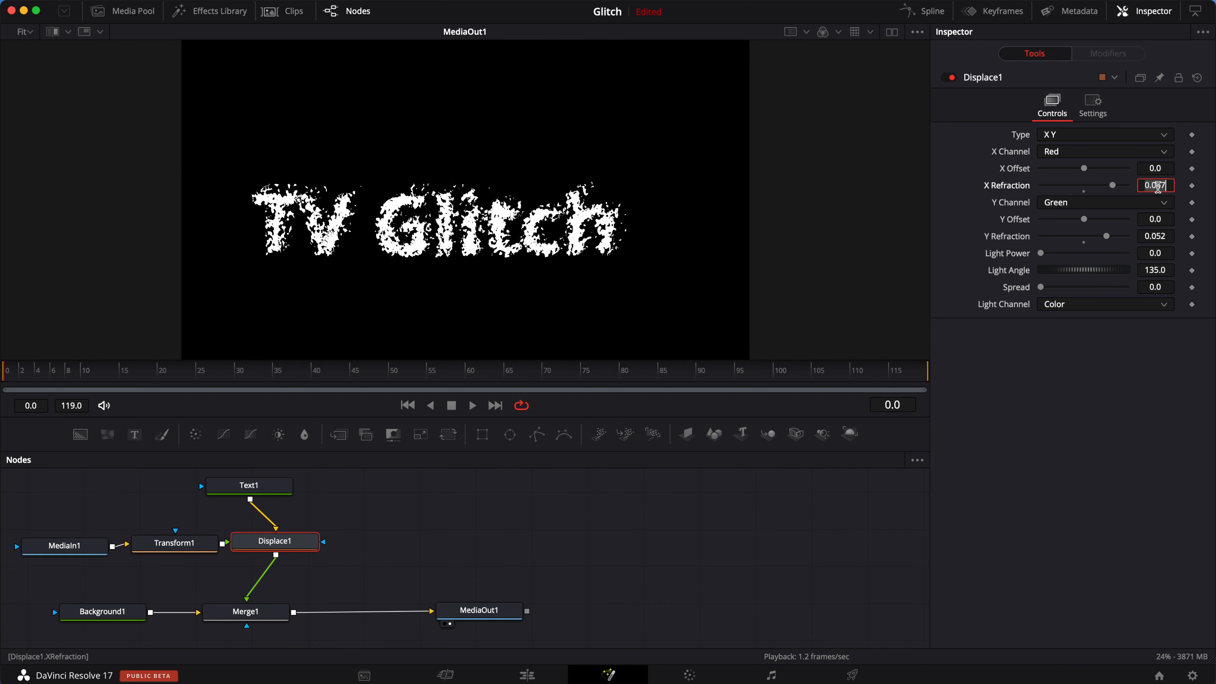
pyautogui.write('0')
pyautogui.press('Tab')
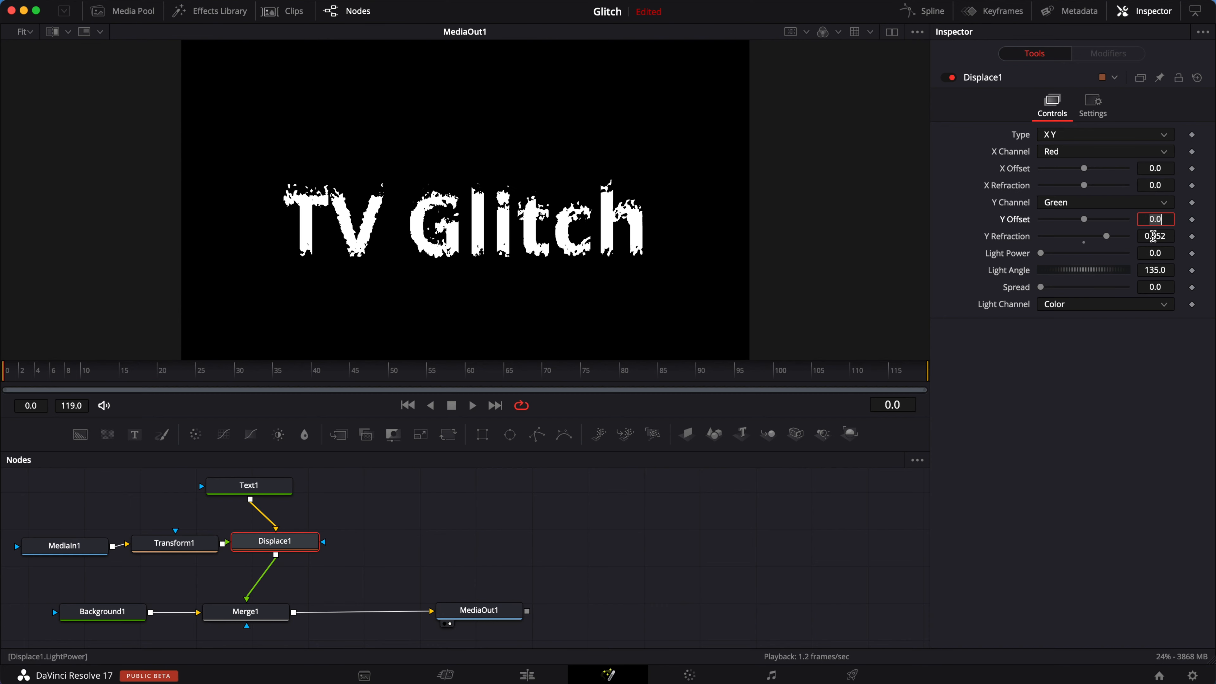
pyautogui.press('Tab')
pyautogui.write('0')
pyautogui.press('Tab')
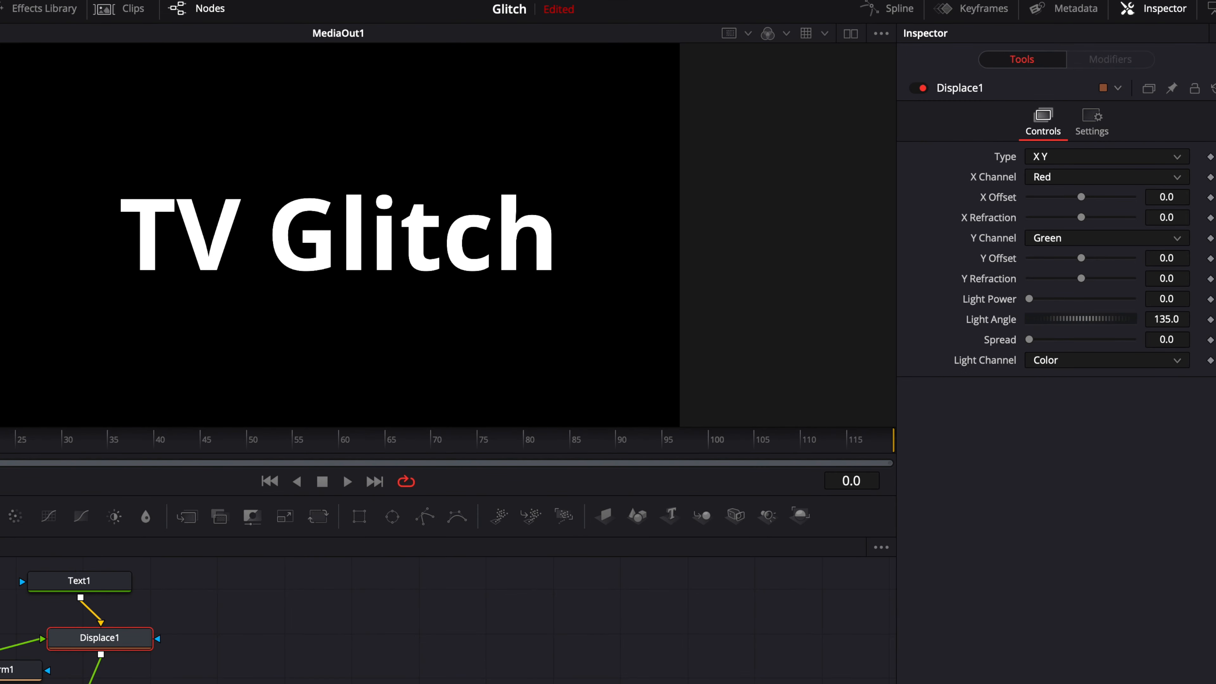
# - Keyframe Displace1's X and Y Refraction at frame 0, and set them to 0.027 and 0.044 at frame 2
pyautogui.click(1210, 218)
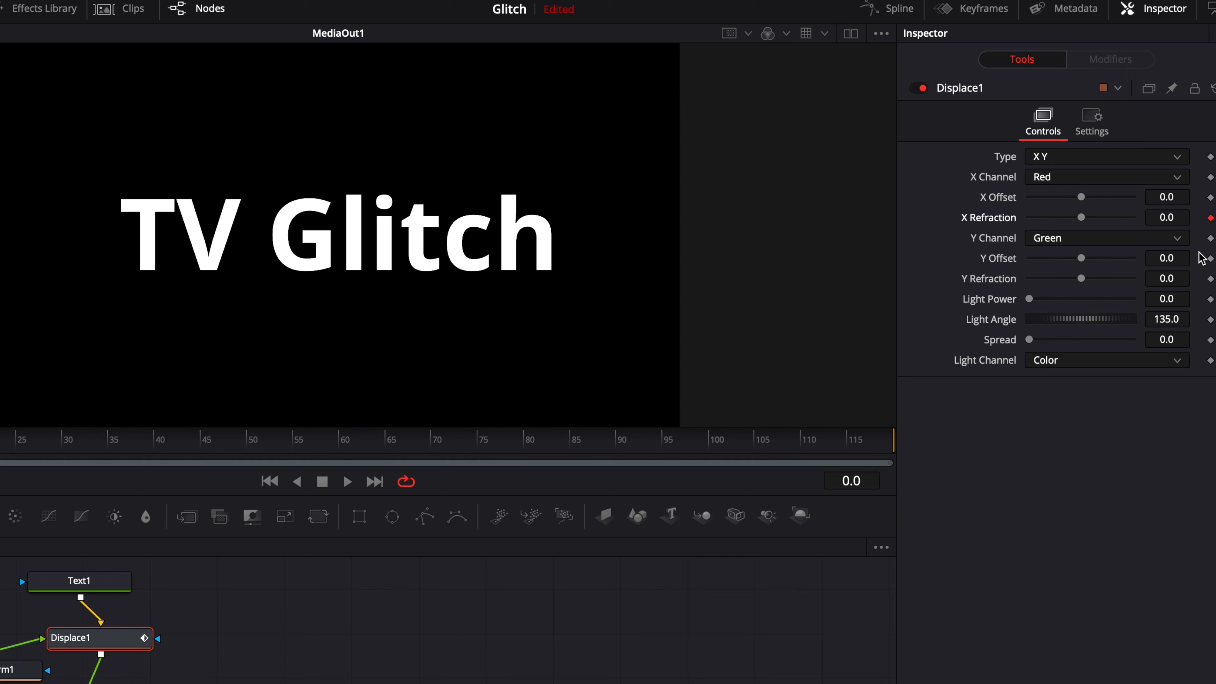
pyautogui.click(1211, 279)
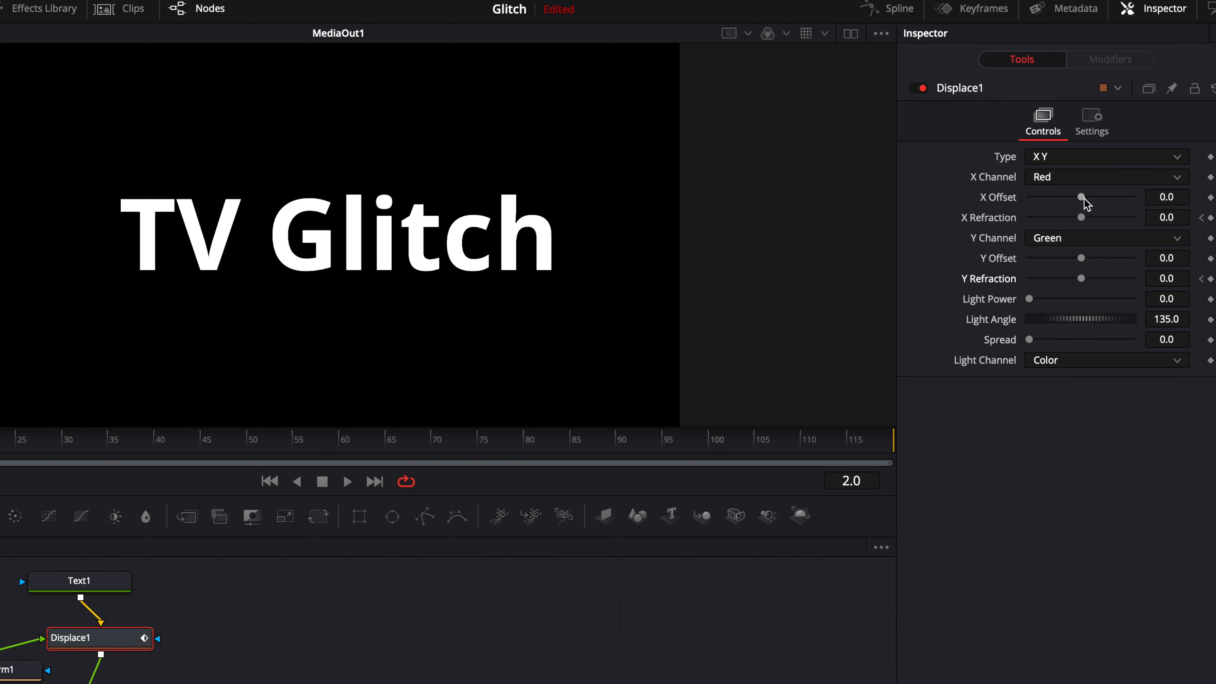
pyautogui.moveTo(1082, 218); pyautogui.dragTo(1098, 223)
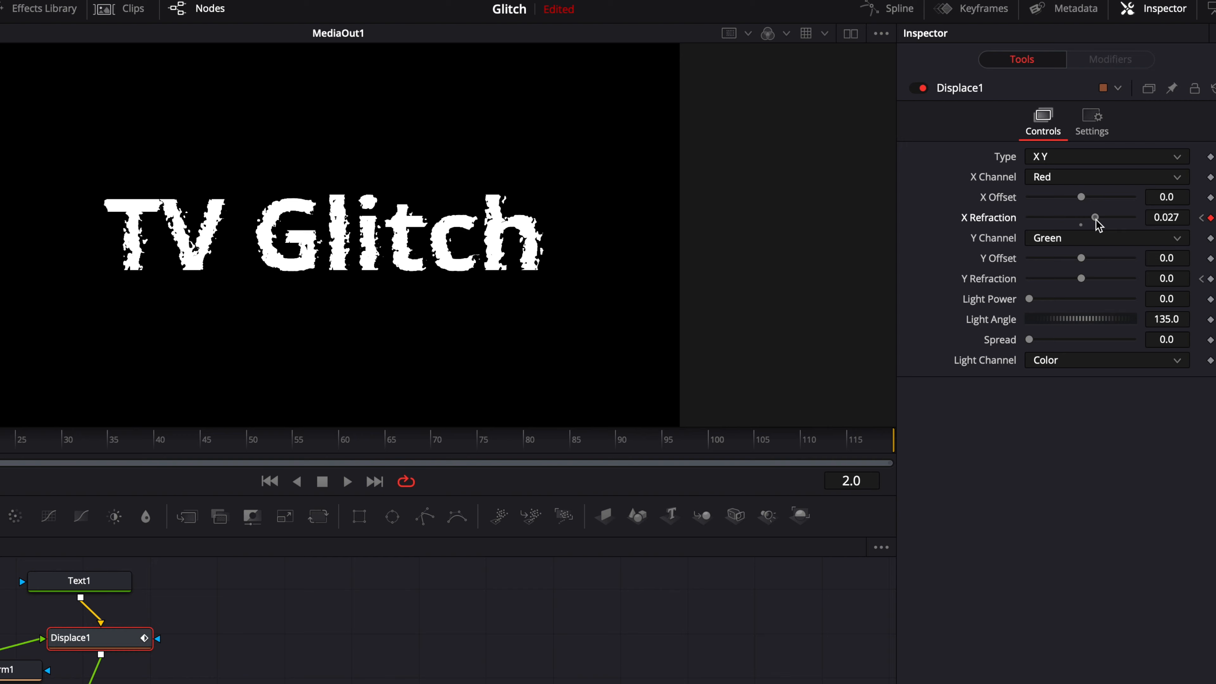
pyautogui.moveTo(1081, 278); pyautogui.dragTo(1104, 284)
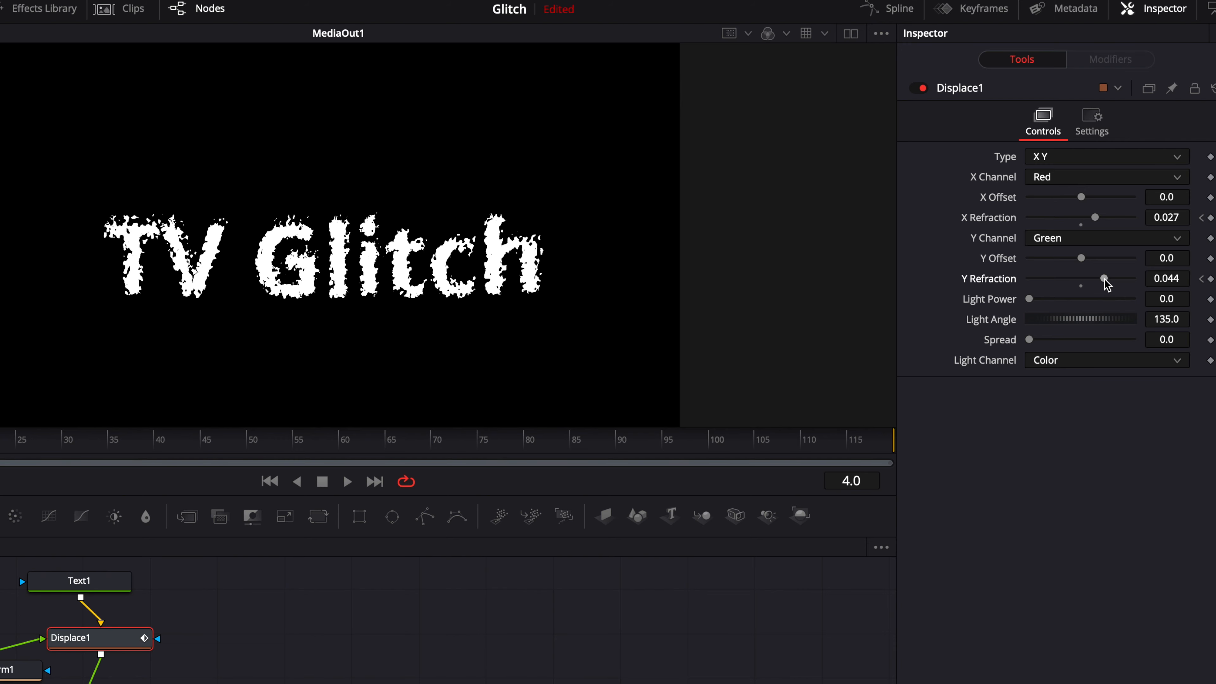
# - Keyframe Displace1's Y Refraction at -0.042 on frame 4 and its X Refraction at -0.1 on frame 9
pyautogui.moveTo(1105, 284); pyautogui.dragTo(1061, 277)
pyautogui.press('Right')
pyautogui.press('Right')
pyautogui.press('Right')
pyautogui.press('Right')
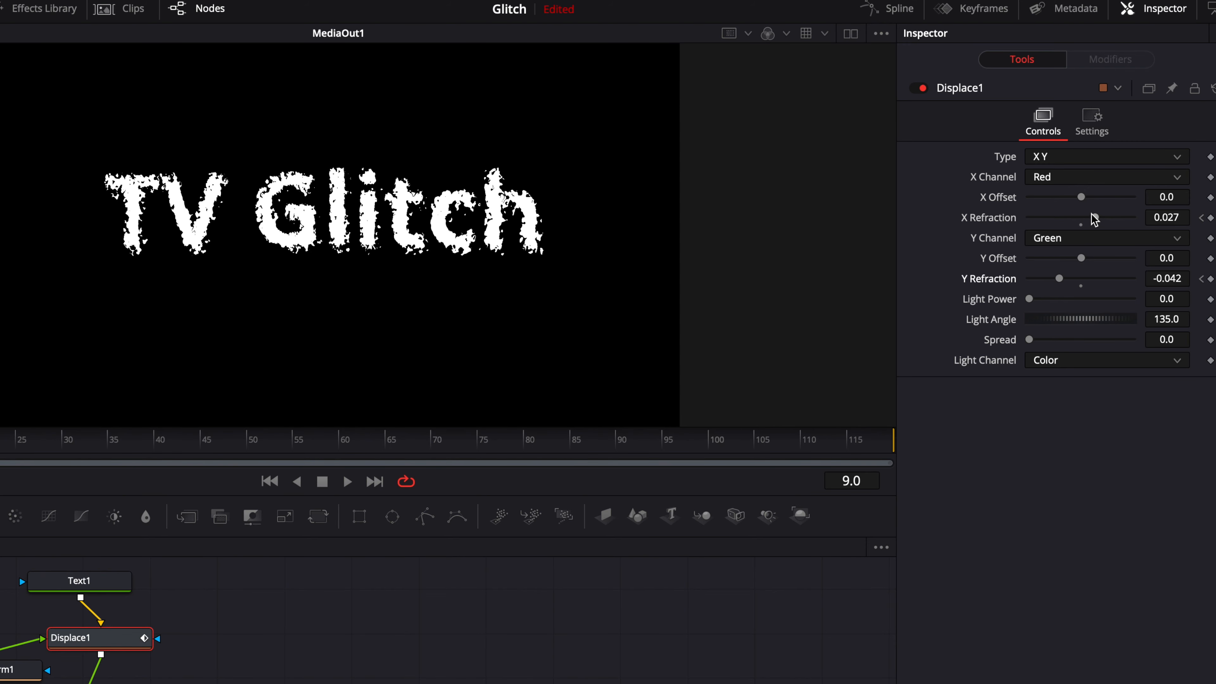
pyautogui.moveTo(1096, 219); pyautogui.dragTo(1030, 225)
# - Advance the animation and keyframe Y Refraction at -0.041 near frame 15 and X Refraction at -0.042 on frame 21
pyautogui.press('Right')
pyautogui.press('Right')
pyautogui.press('Right')
pyautogui.press('Right')
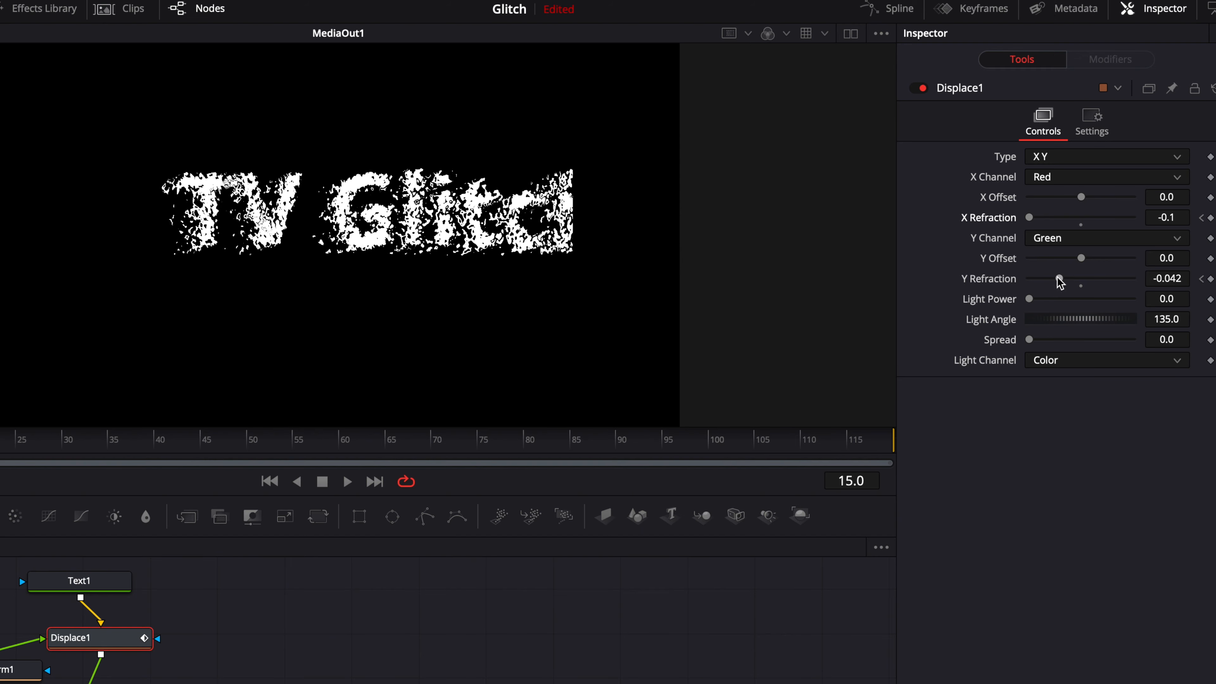
pyautogui.moveTo(1060, 281)
pyautogui.mouseDown()
pyautogui.moveTo(1047, 281)
pyautogui.moveTo(1062, 284)
pyautogui.mouseUp()
pyautogui.moveTo(1033, 220); pyautogui.dragTo(1062, 219)
pyautogui.press('Right')
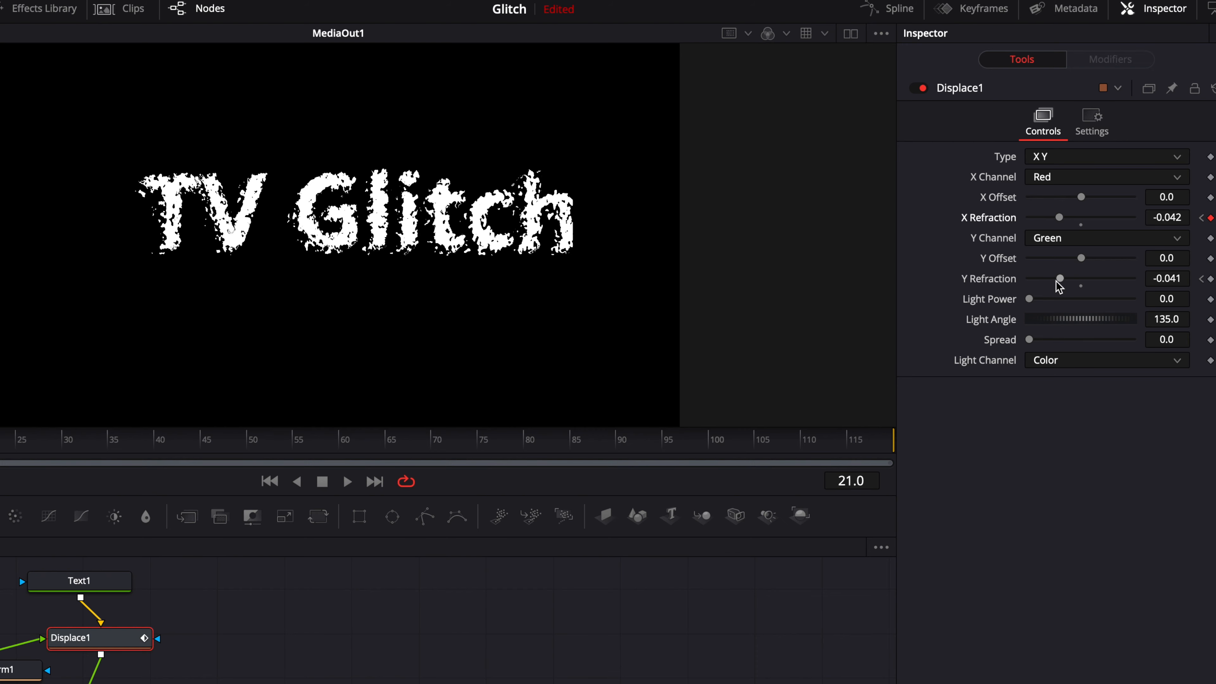
# - Keyframe Y Refraction at 0.027 on frame 21 and X Refraction at 0.027 on frame 25
pyautogui.moveTo(1059, 282); pyautogui.dragTo(1096, 278)
pyautogui.press('Right')
pyautogui.press('Right')
pyautogui.press('Right')
pyautogui.press('Right')
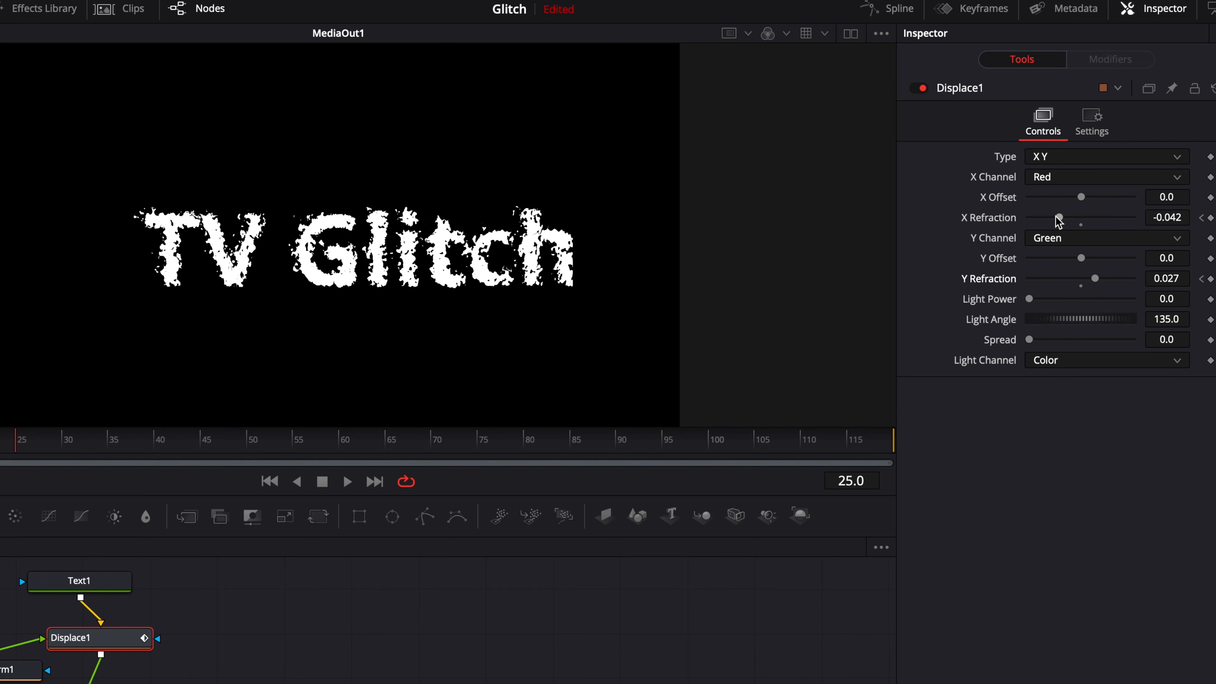
pyautogui.moveTo(1056, 219); pyautogui.dragTo(1096, 220)
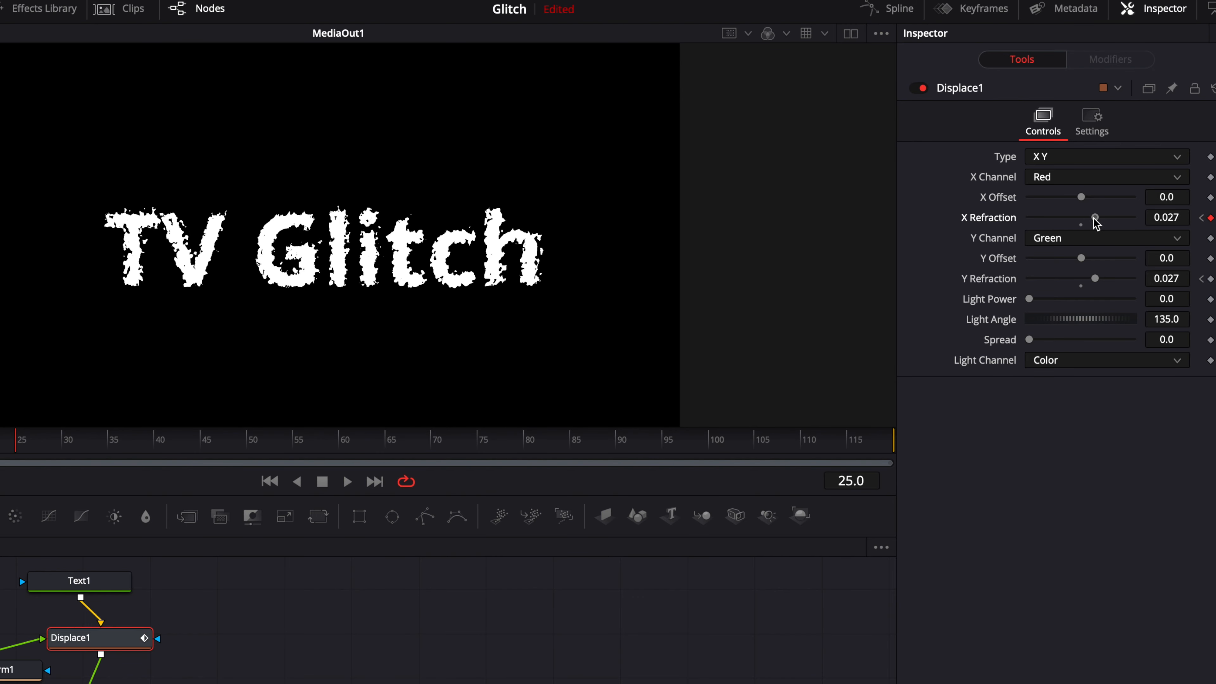
# - Continue keyframing varied refraction values up to frame 45, bringing X Refraction to 0.073 and Y Refraction to 0.002
pyautogui.press('Right')
pyautogui.press('Right')
pyautogui.moveTo(1096, 278); pyautogui.dragTo(1084, 282)
pyautogui.press('Right')
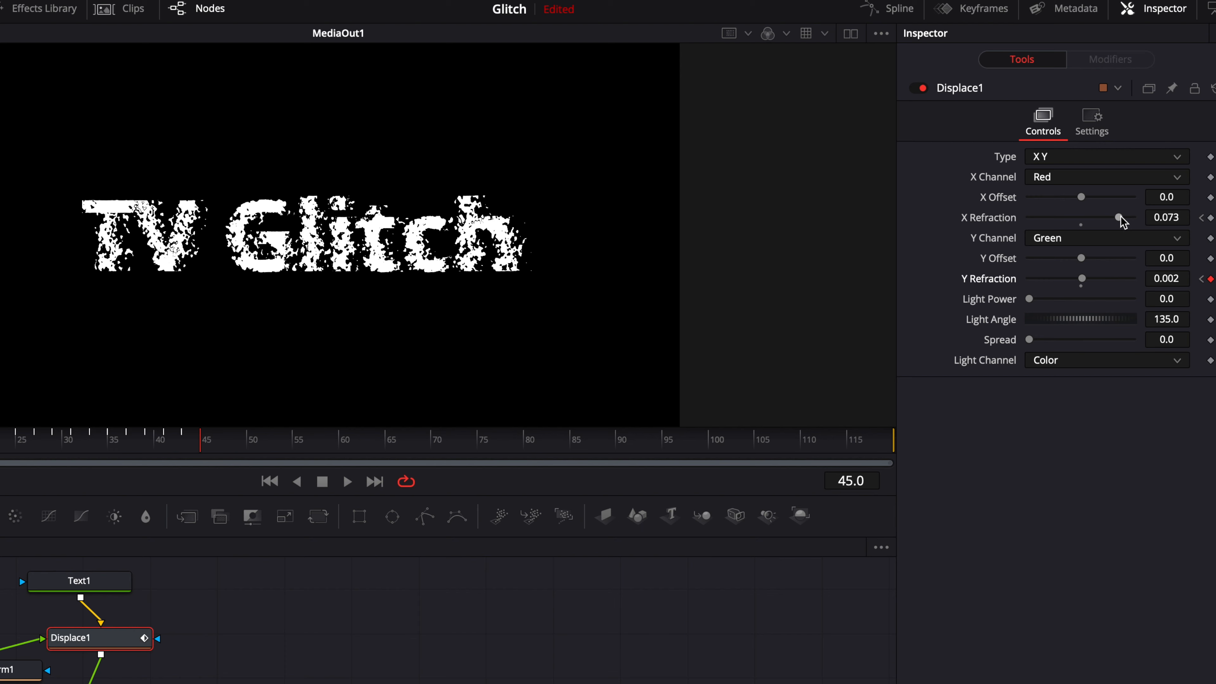
# - End the glitch at frame 45 by setting both the X Refraction and Y Refraction keyframes to 0
pyautogui.moveTo(1121, 217); pyautogui.dragTo(1082, 217)
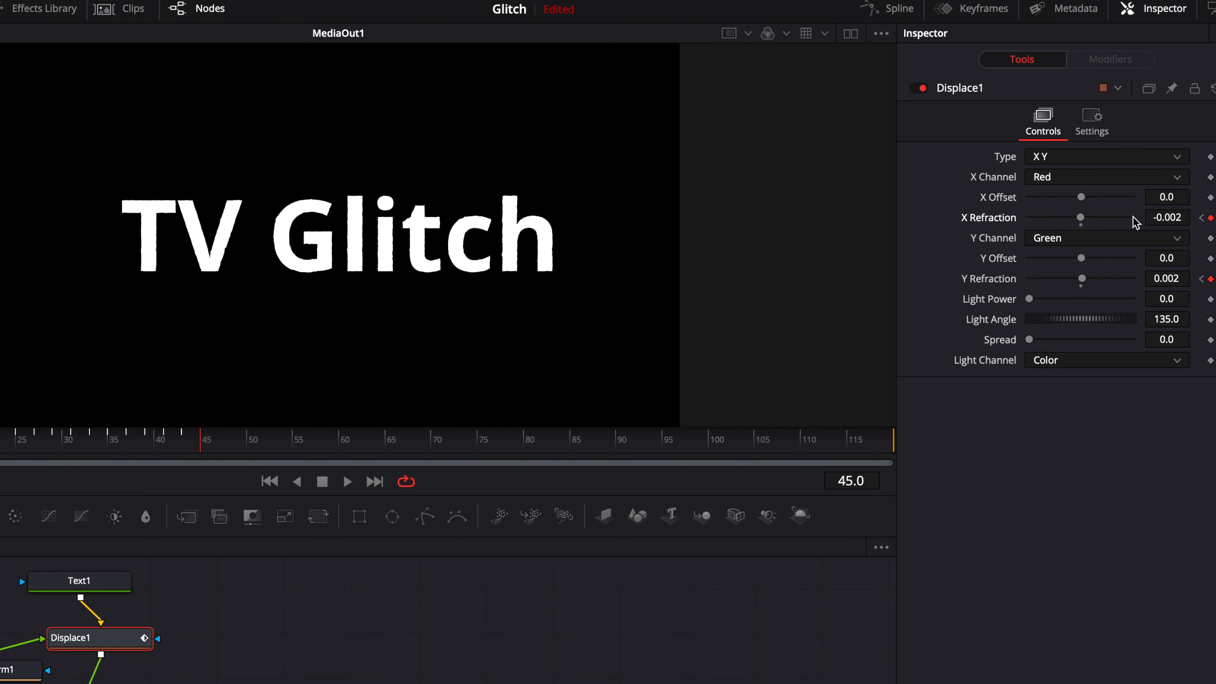
pyautogui.click(1160, 219)
pyautogui.doubleClick(1161, 219)
pyautogui.write('0')
pyautogui.press('Return')
pyautogui.doubleClick(1177, 277)
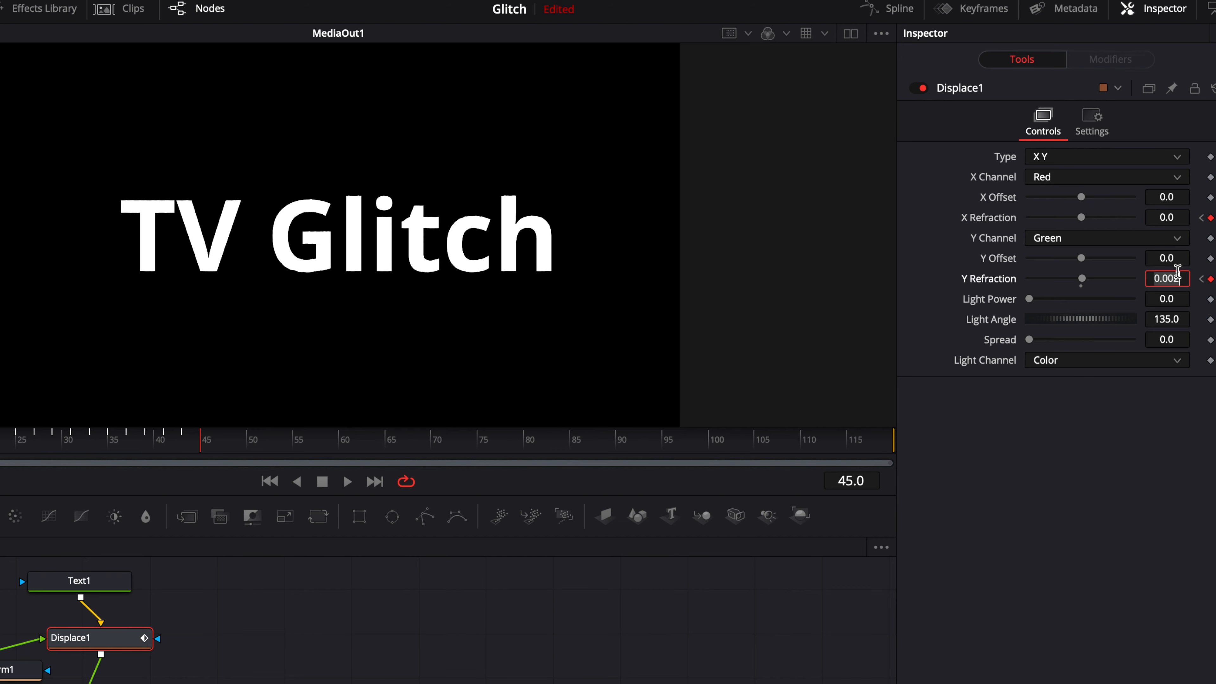
pyautogui.write('0')
pyautogui.press('Tab')
pyautogui.press('Tab')
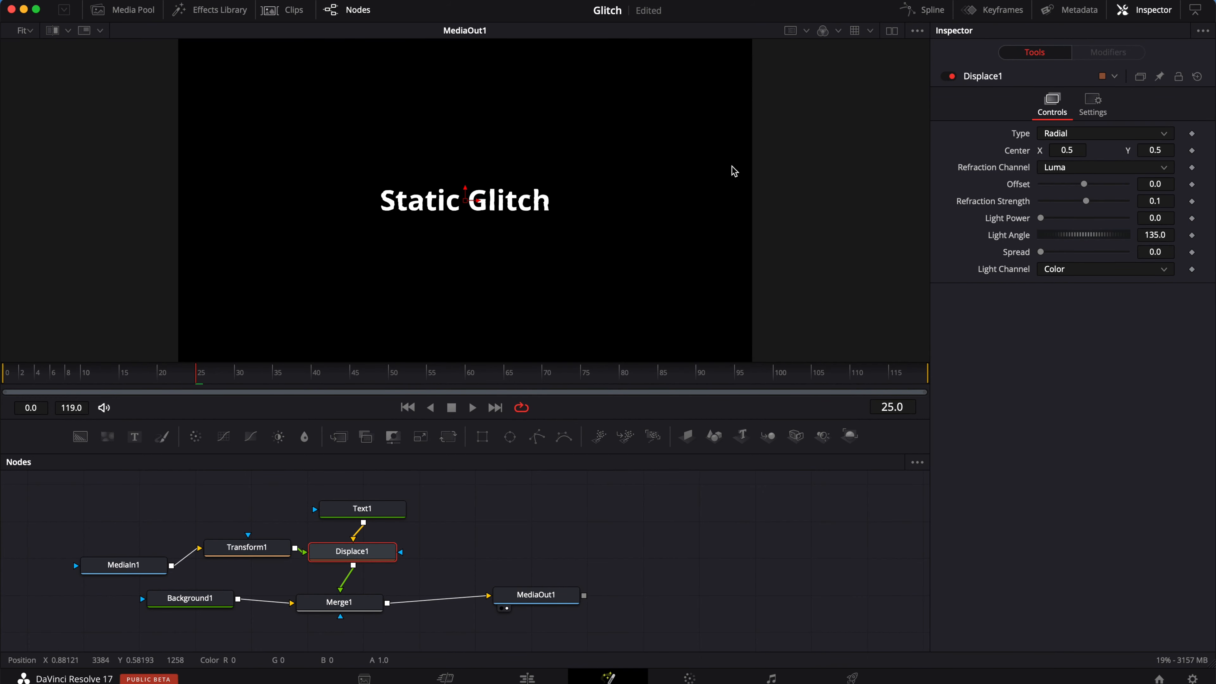
pyautogui.click(1104, 139)
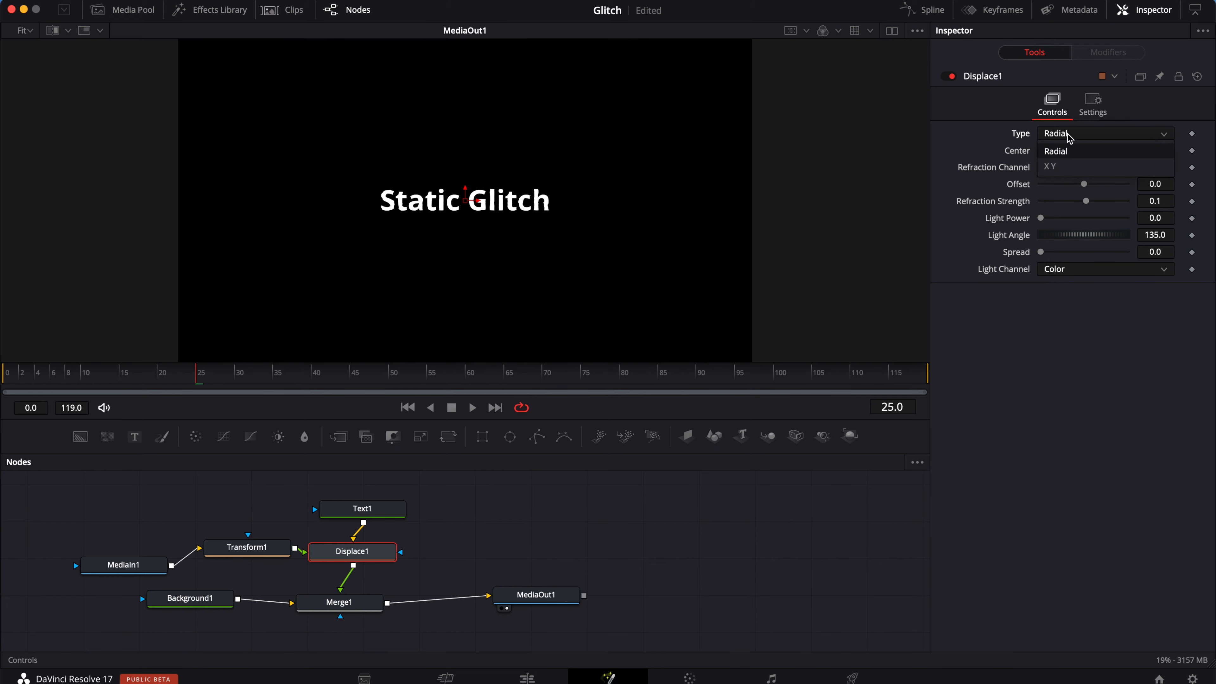
pyautogui.click(1064, 138)
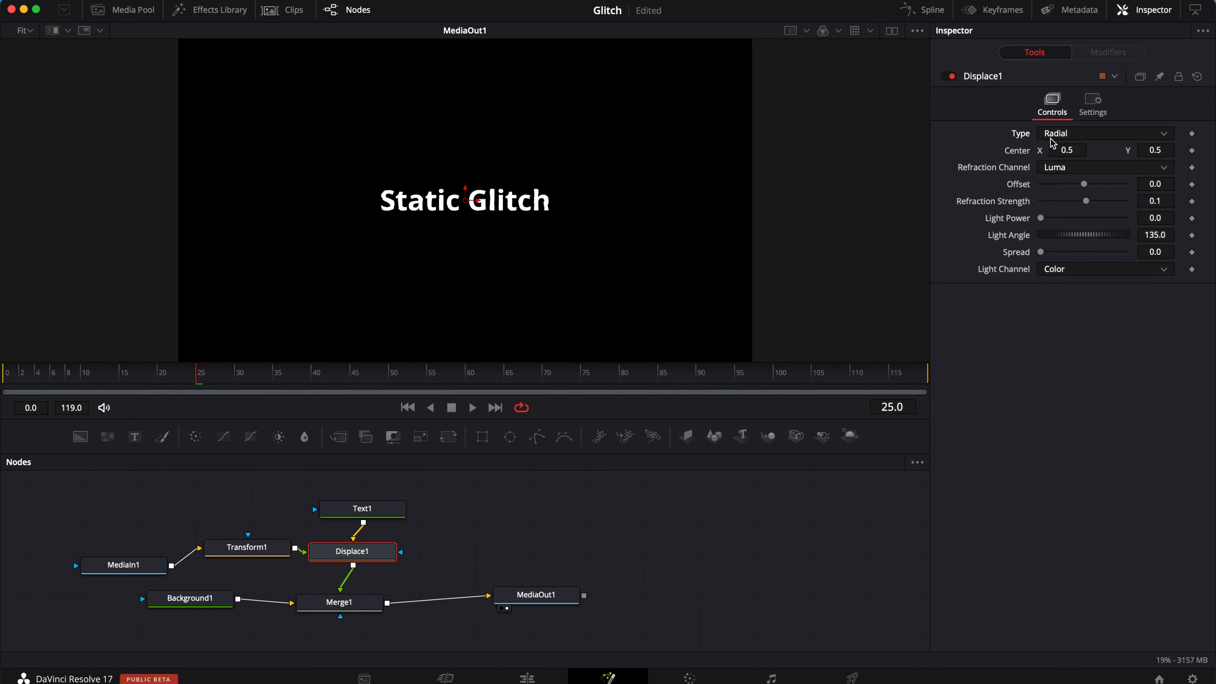
pyautogui.click(1071, 135)
pyautogui.click(1071, 135)
# - Set the Radial Displace1 node's Refraction Strength to 0.01, and try a Light Power of 0.2 before returning it to 0
pyautogui.click(1162, 199)
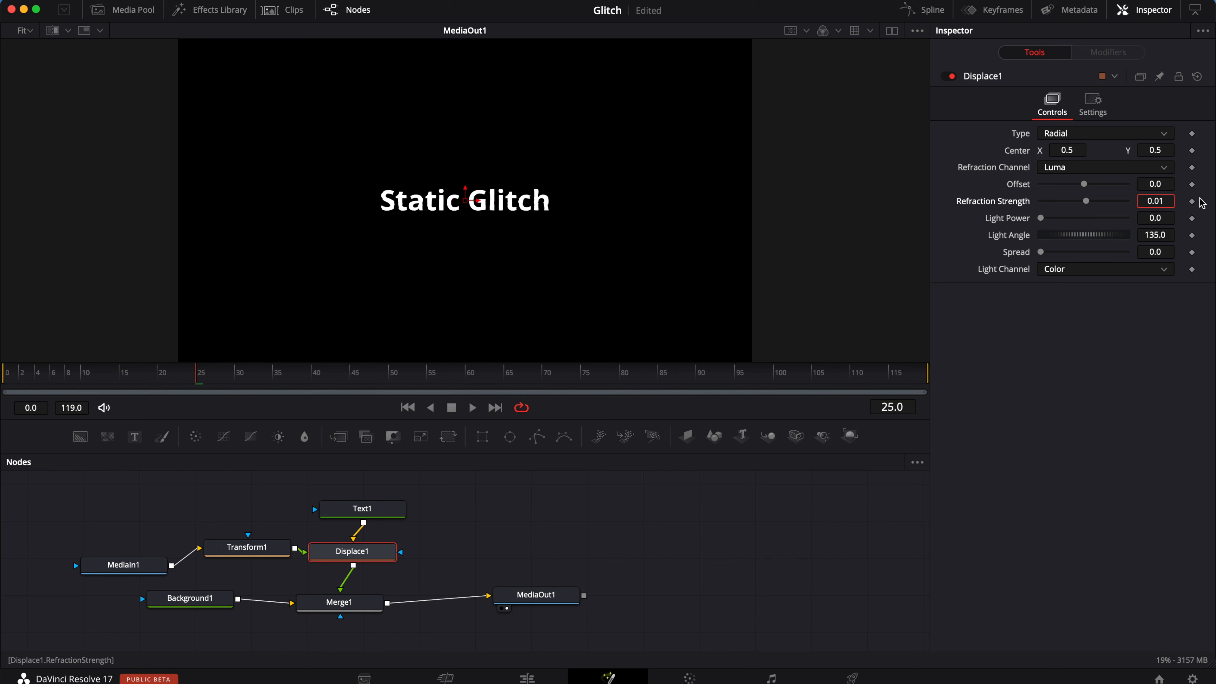
pyautogui.press('Tab')
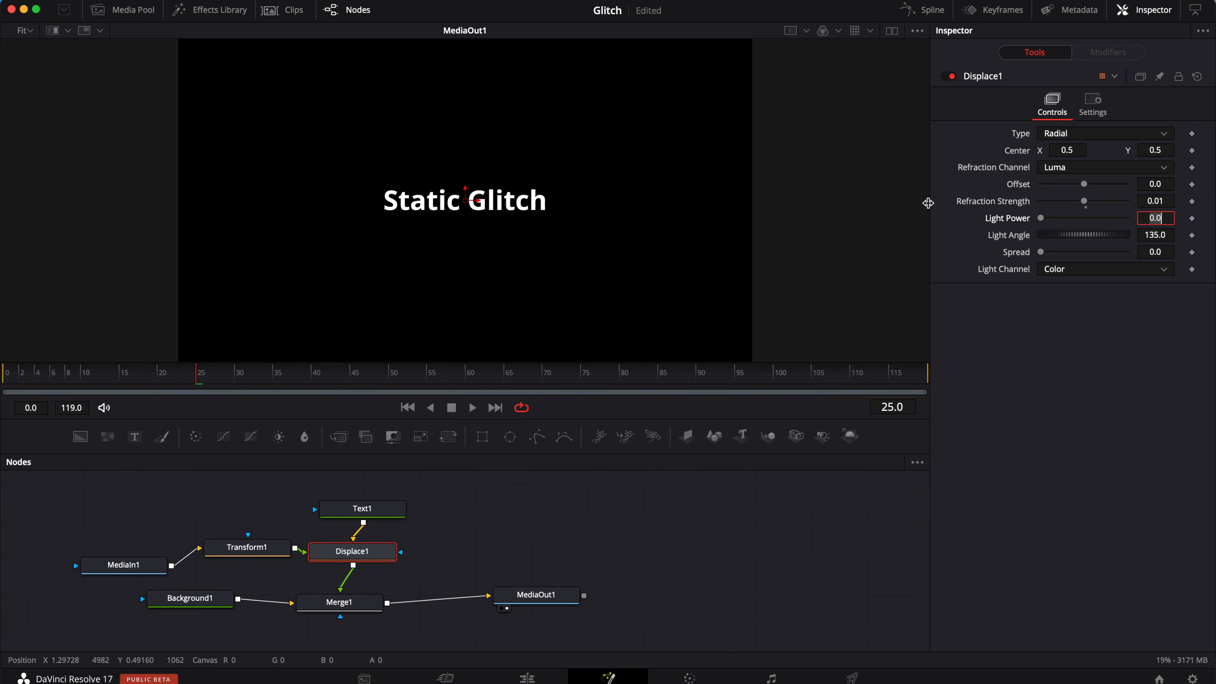
pyautogui.click(1084, 219)
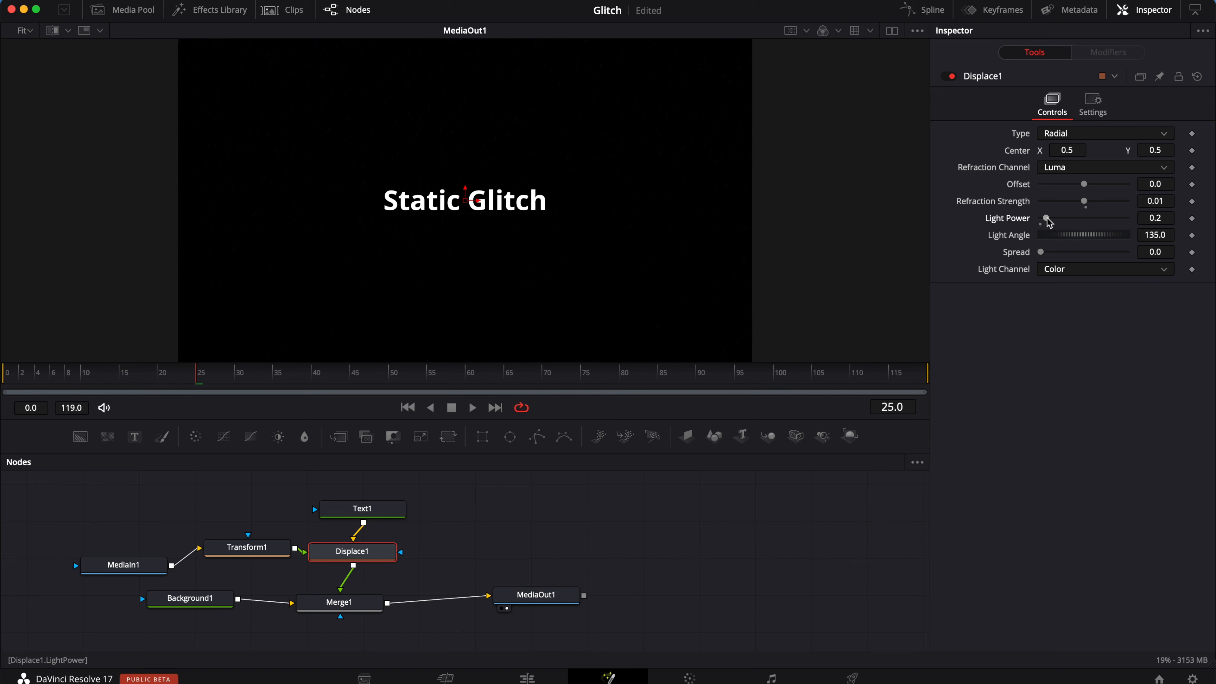
pyautogui.moveTo(1047, 219); pyautogui.dragTo(1012, 238)
# - Move the playhead back to frame 0 of the Static Glitch composition
pyautogui.moveTo(197, 377); pyautogui.dragTo(3, 380)
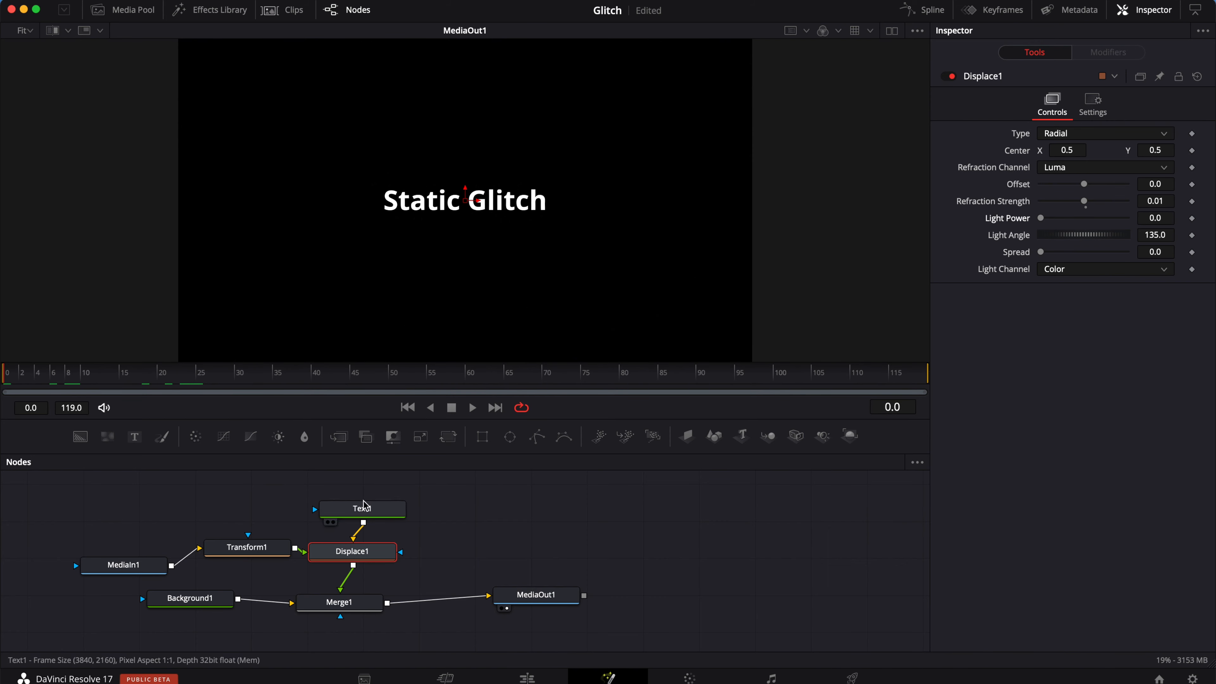
pyautogui.scroll(3, 329, 483)
pyautogui.scroll(-1, 335, 481)
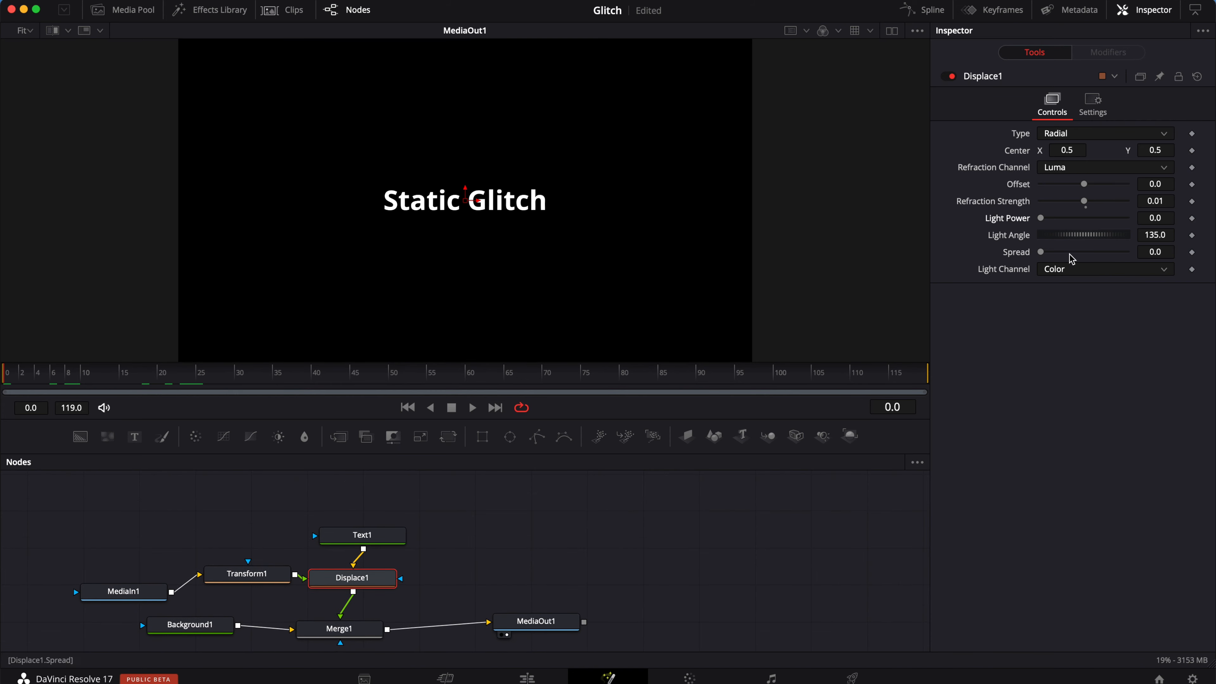
# - Add keyframes at frame 0 for the Center and Refraction Strength of Displace1
pyautogui.click(1192, 151)
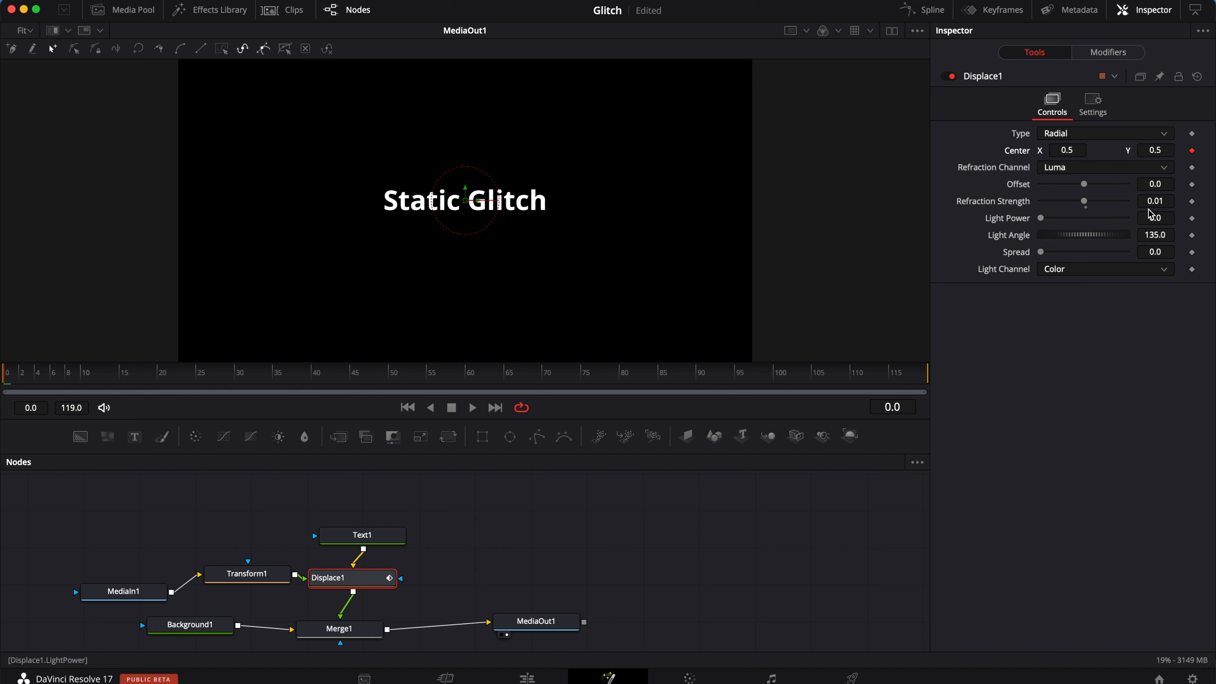
pyautogui.click(1192, 201)
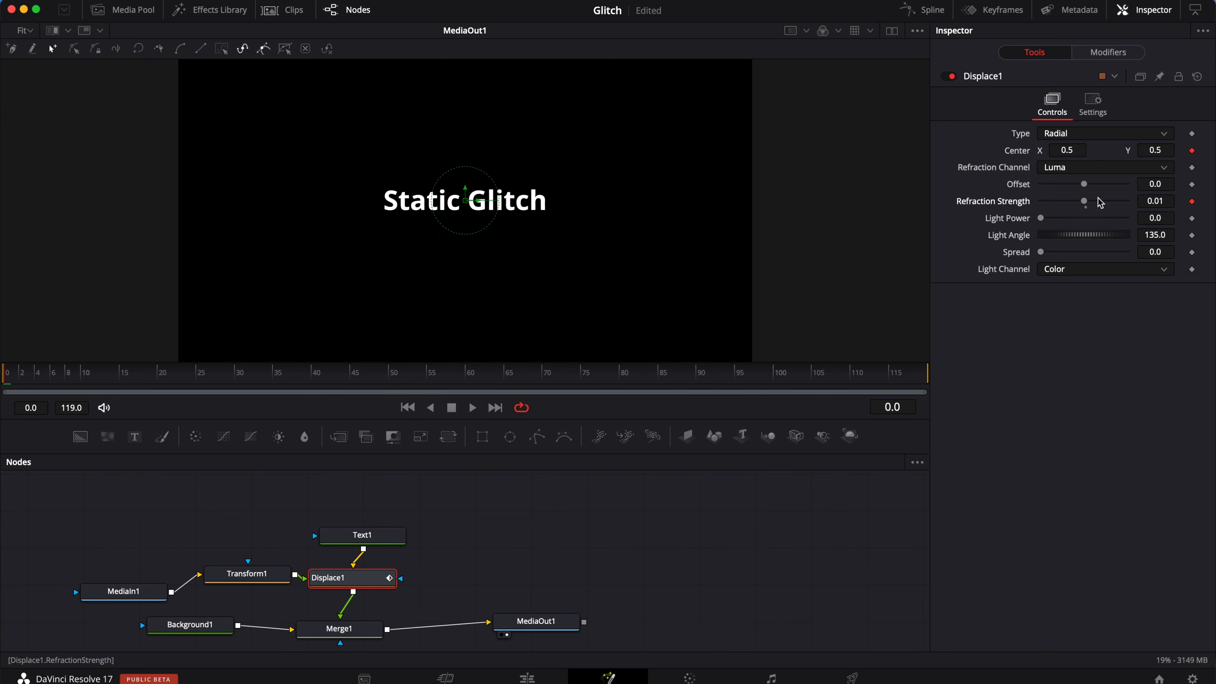
# - Enlarge the Static Glitch title to a size of 0.189 and scale the static image in Transform1 down to 0.77
pyautogui.click(354, 536)
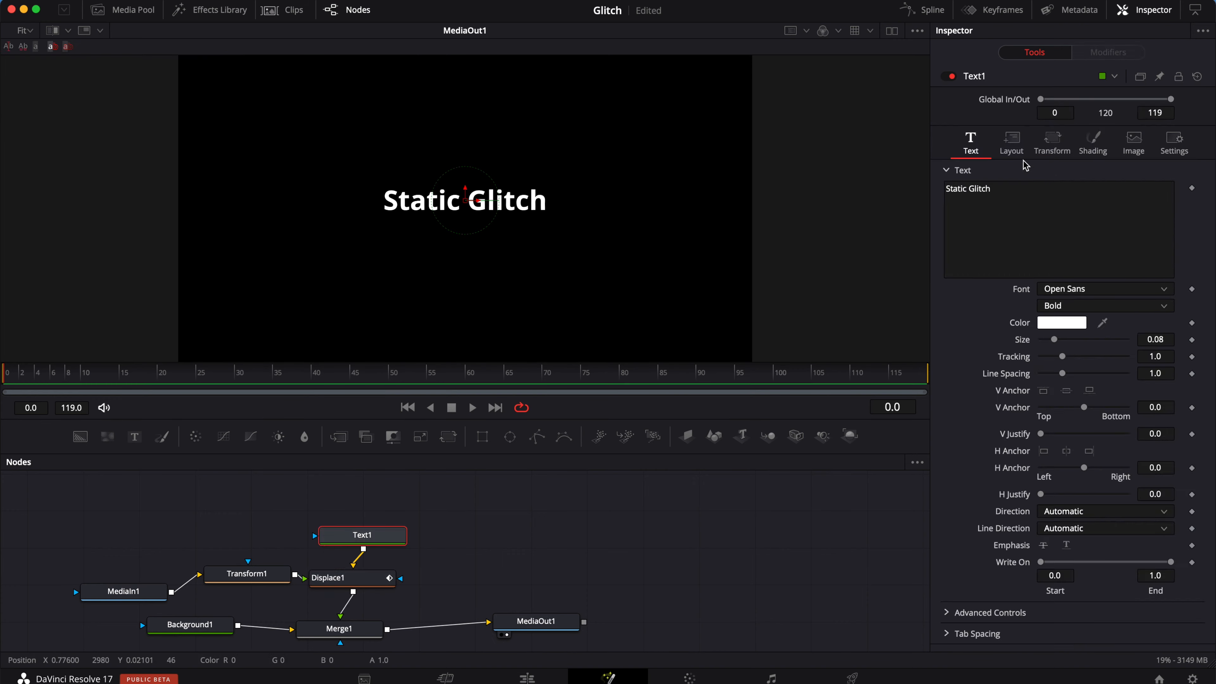
pyautogui.moveTo(1055, 339)
pyautogui.mouseDown()
pyautogui.moveTo(1083, 344)
pyautogui.moveTo(1073, 341)
pyautogui.mouseUp()
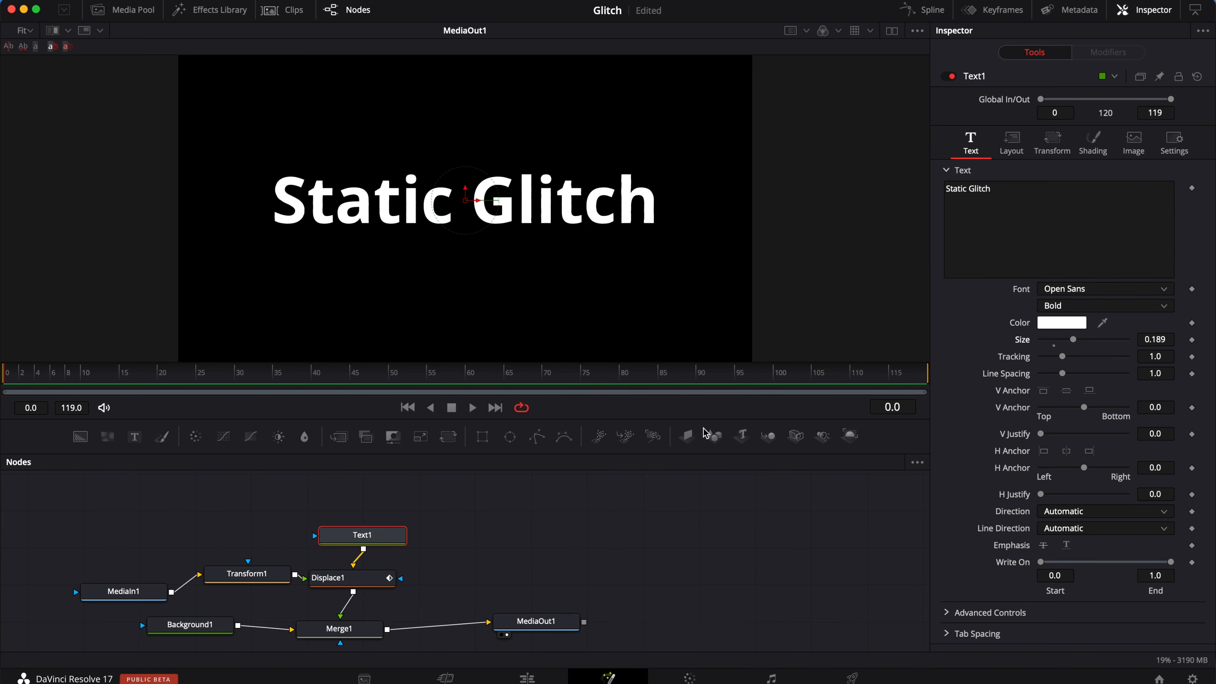
pyautogui.click(241, 580)
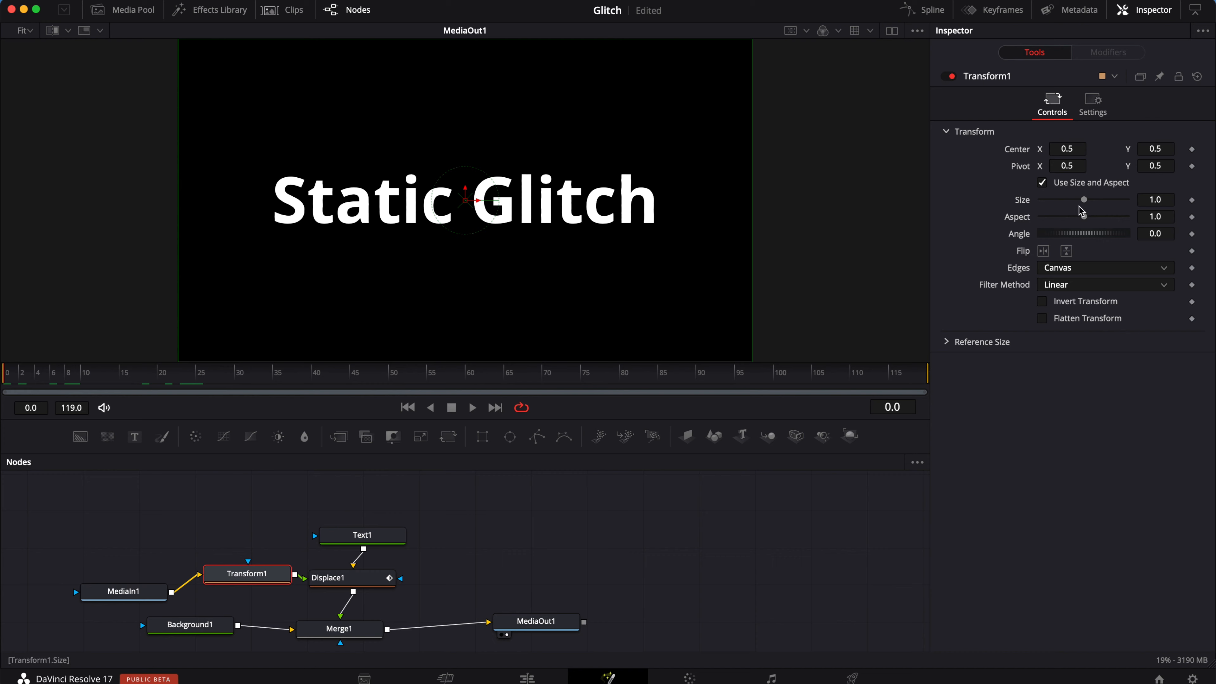
pyautogui.moveTo(1084, 200); pyautogui.dragTo(1074, 200)
pyautogui.moveTo(1072, 205); pyautogui.dragTo(1077, 205)
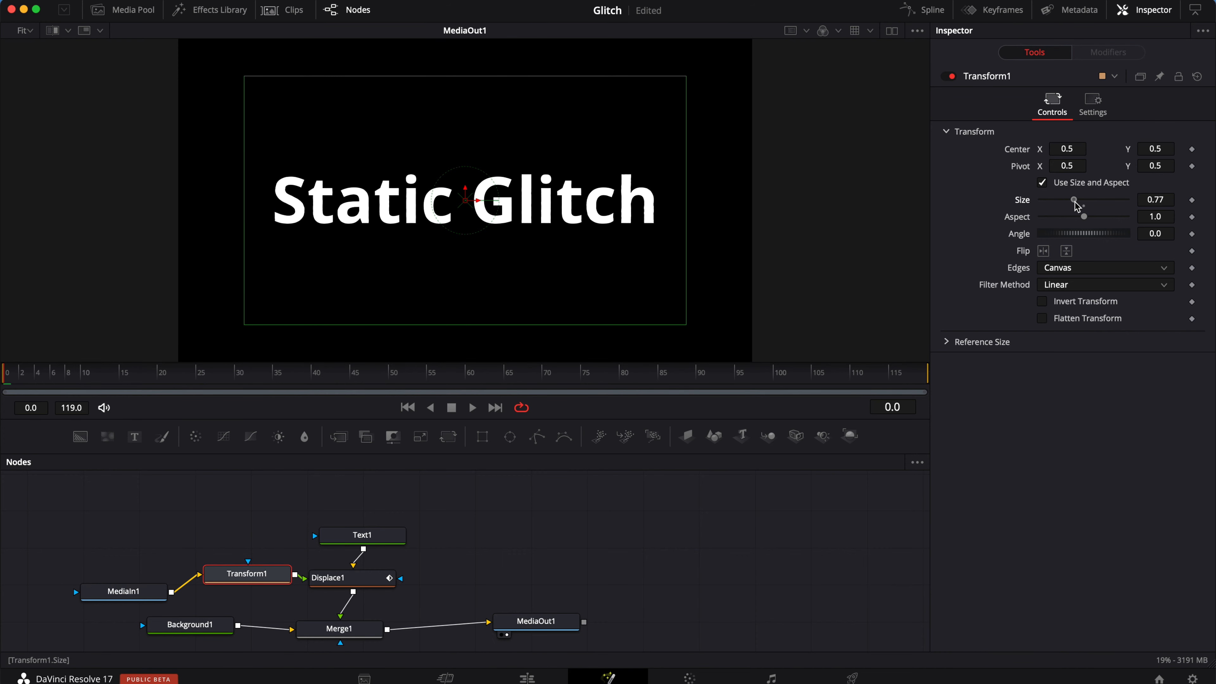
# - Keyframe the Refraction Strength of Displace1 at 0.44 on frame 1
pyautogui.click(371, 542)
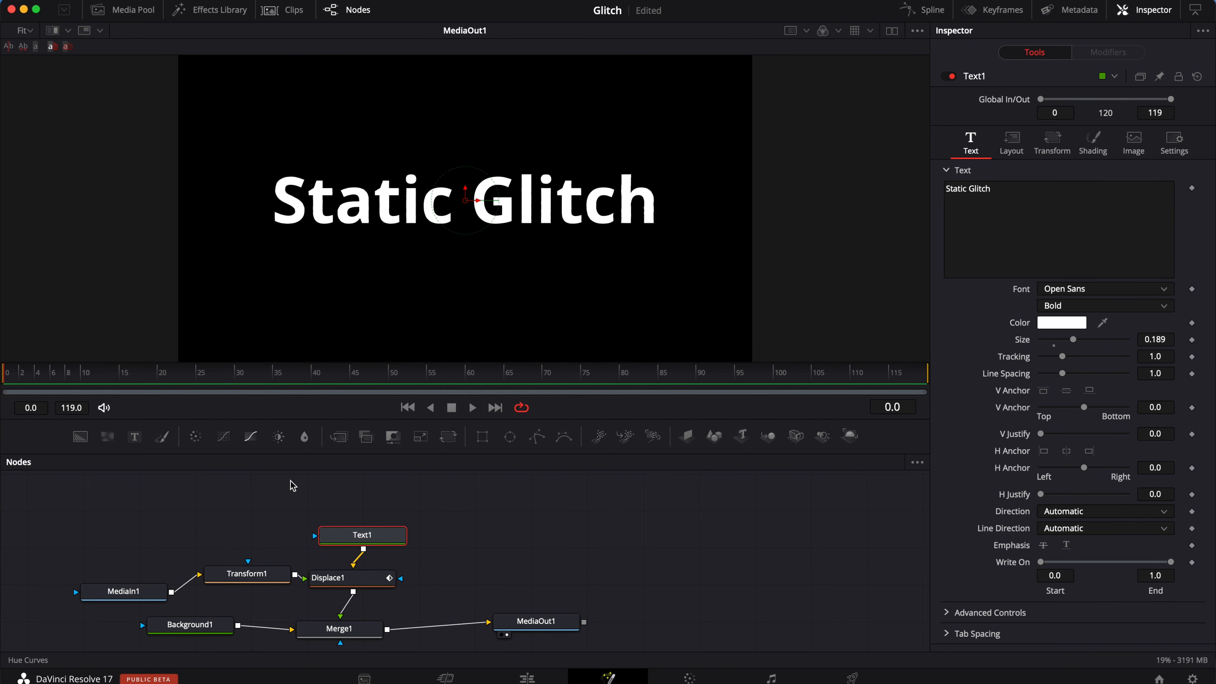
pyautogui.click(331, 578)
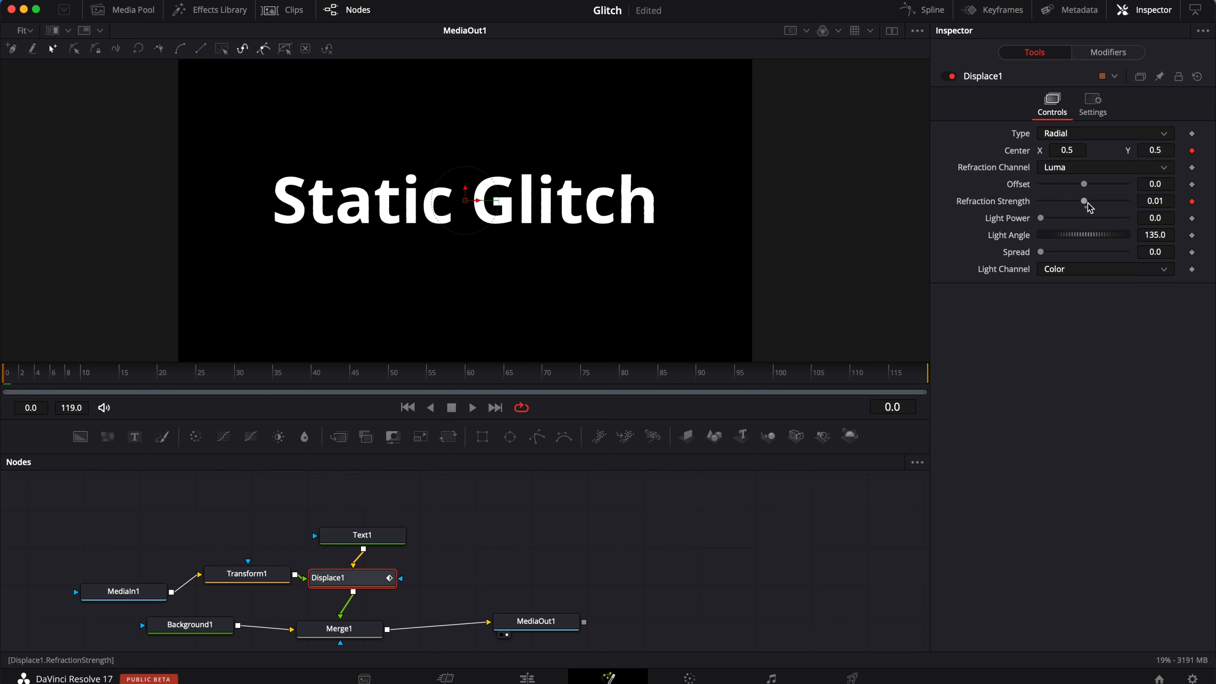
pyautogui.moveTo(1089, 206); pyautogui.dragTo(1099, 205)
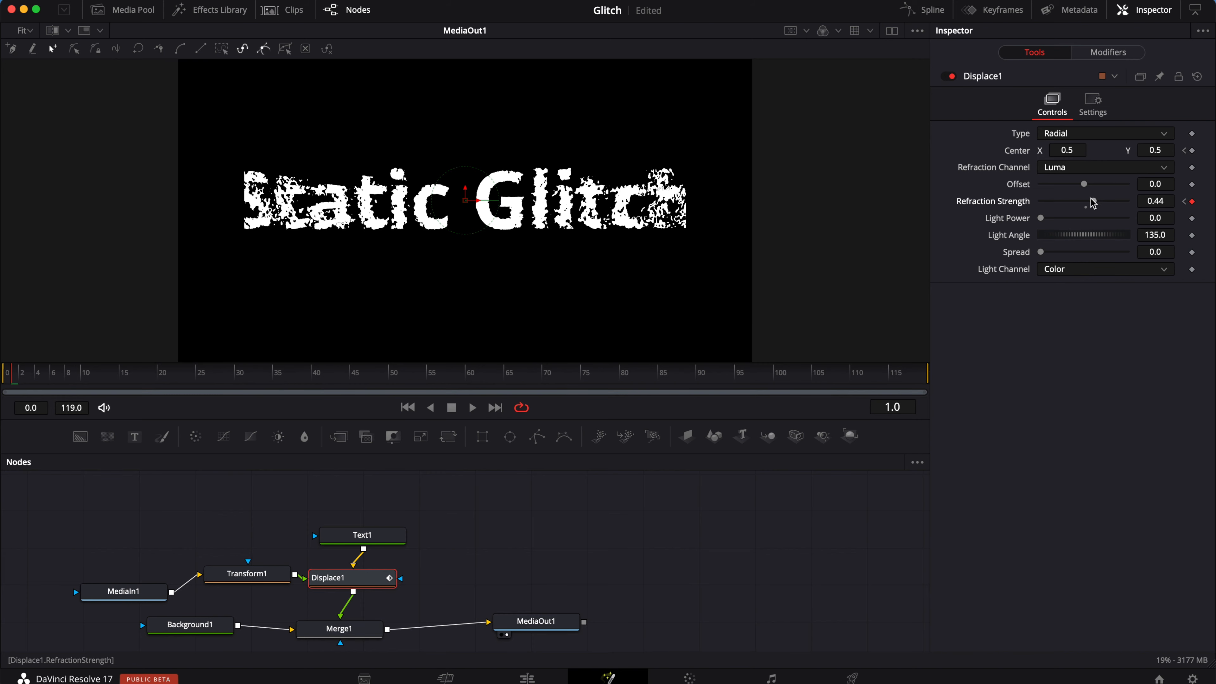
# - Reduce the Static Glitch title's text size to 0.1614
pyautogui.click(335, 533)
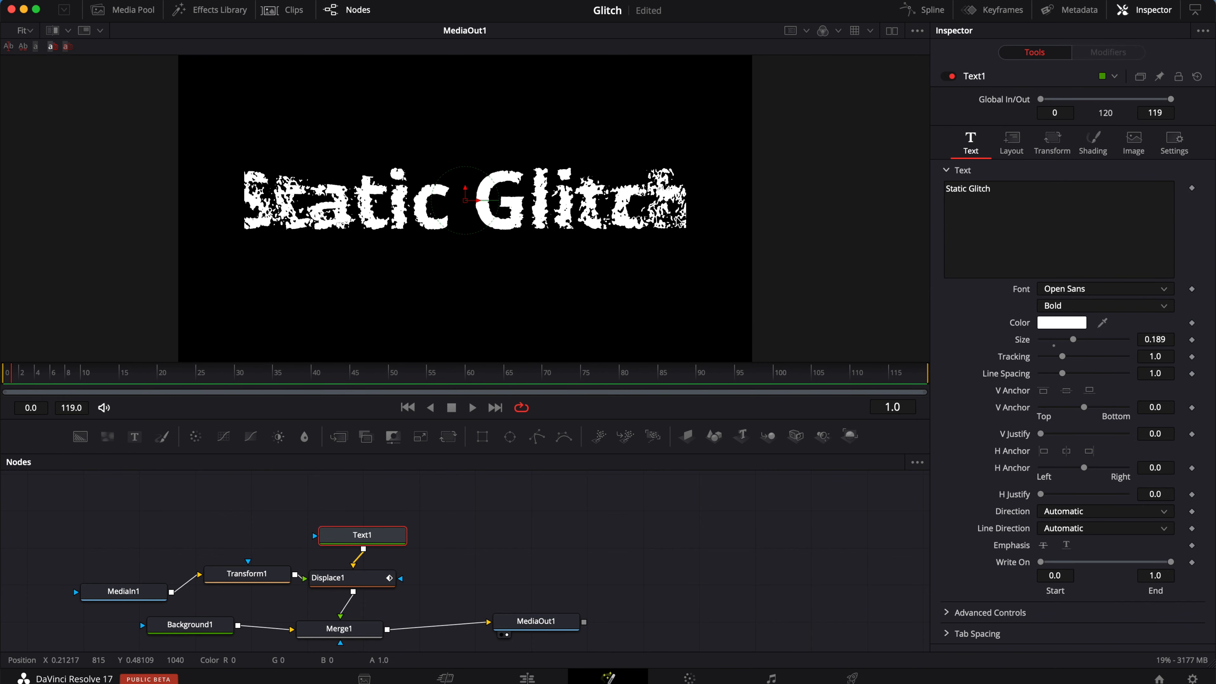
pyautogui.moveTo(1073, 339); pyautogui.dragTo(1070, 339)
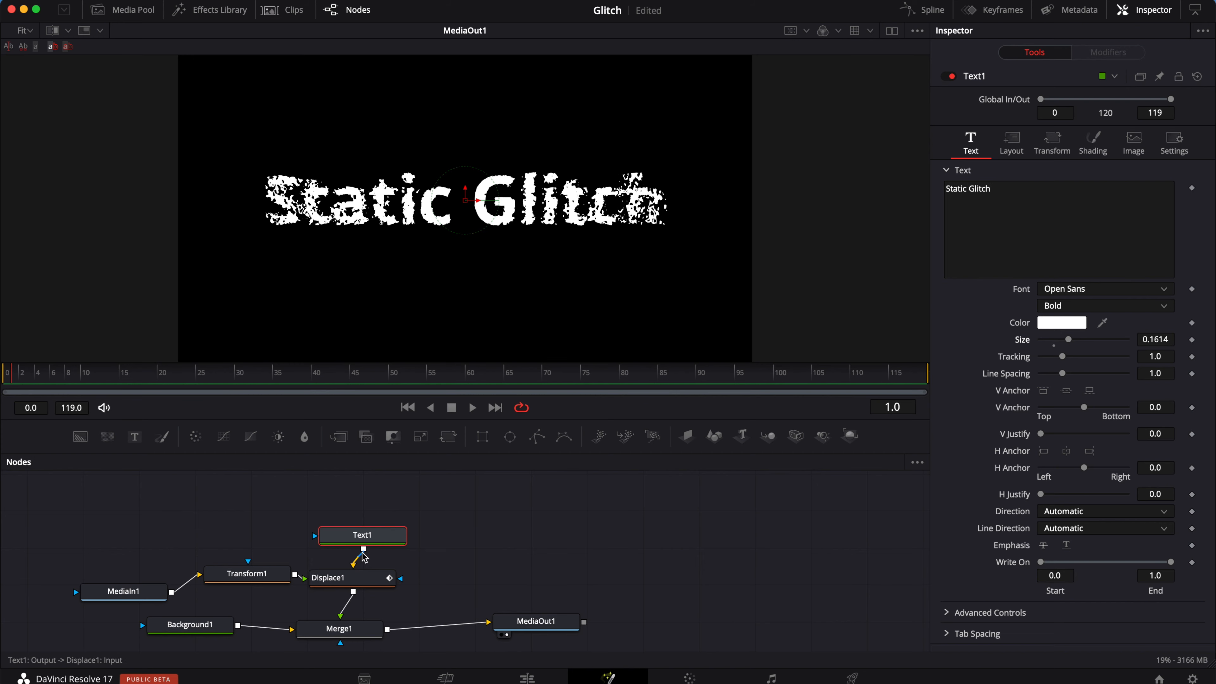
# - Keyframe the Center of Displace1 away from the middle within the first few frames, at about X 0.65 and Y 0.324
pyautogui.click(348, 577)
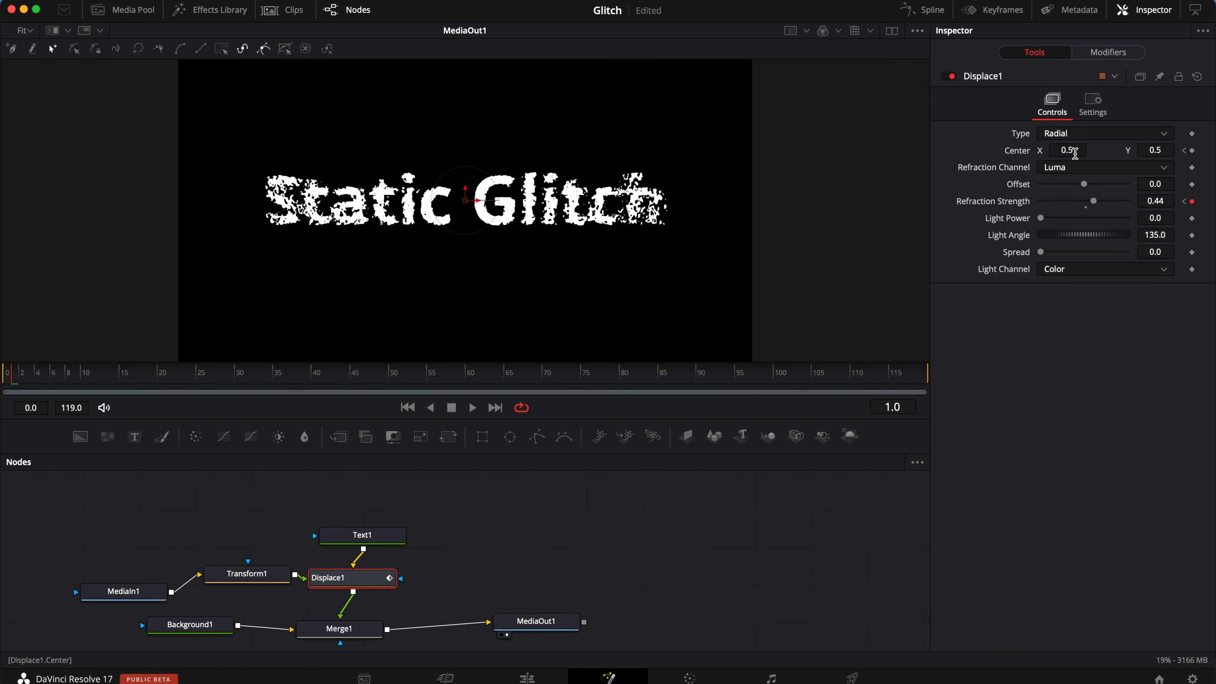
pyautogui.moveTo(1065, 150); pyautogui.dragTo(1158, 150)
pyautogui.press('Right')
pyautogui.press('Right')
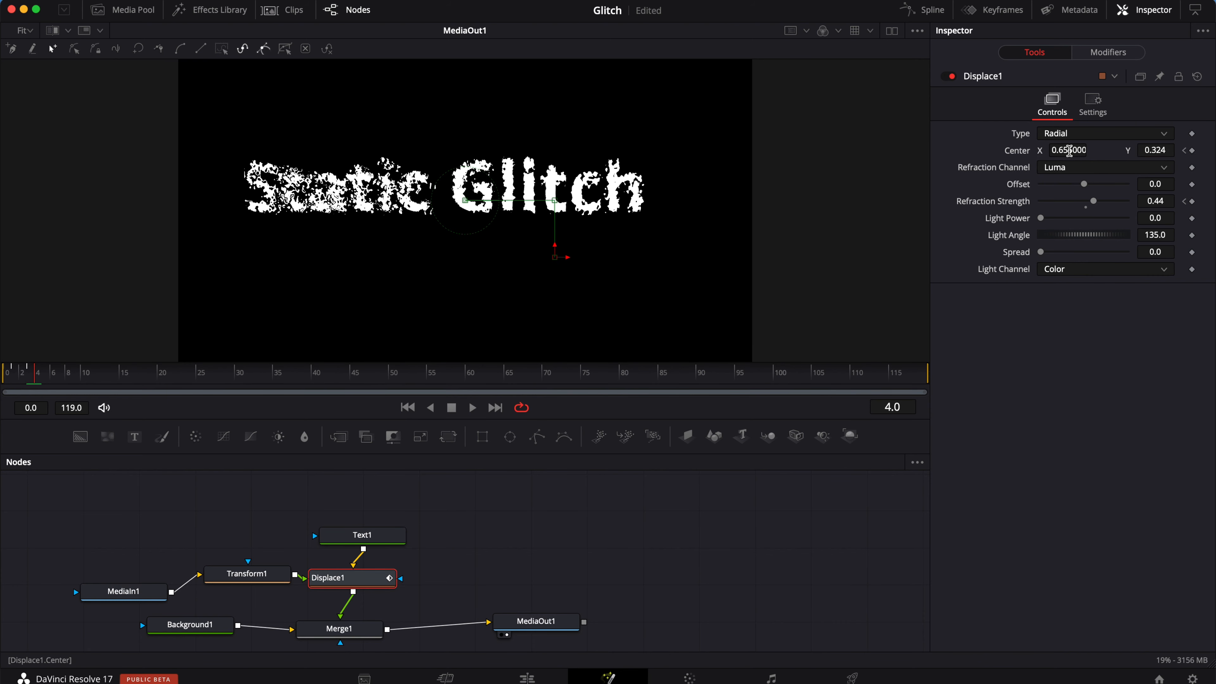
# - Continue keyframing varied Center positions up to about frame 22, starting with X 0.434 at frame 5
pyautogui.press('Right')
pyautogui.moveTo(1070, 151); pyautogui.dragTo(921, 138)
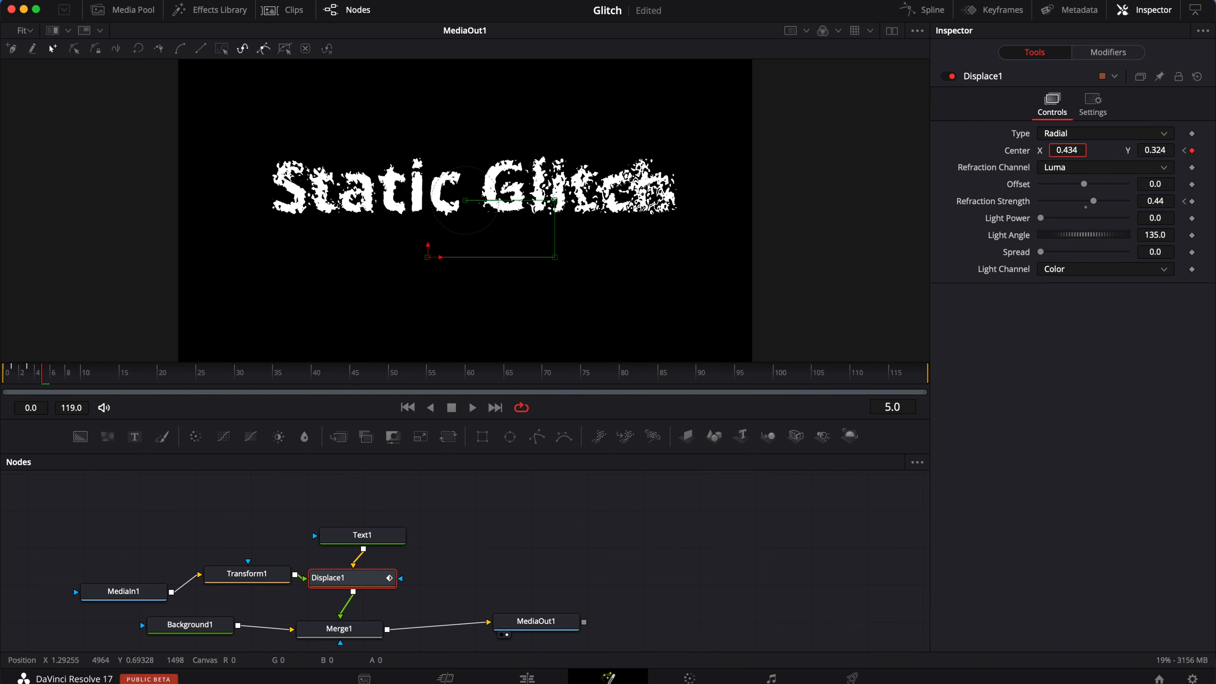
pyautogui.moveTo(1158, 149); pyautogui.dragTo(1166, 153)
pyautogui.press('Right')
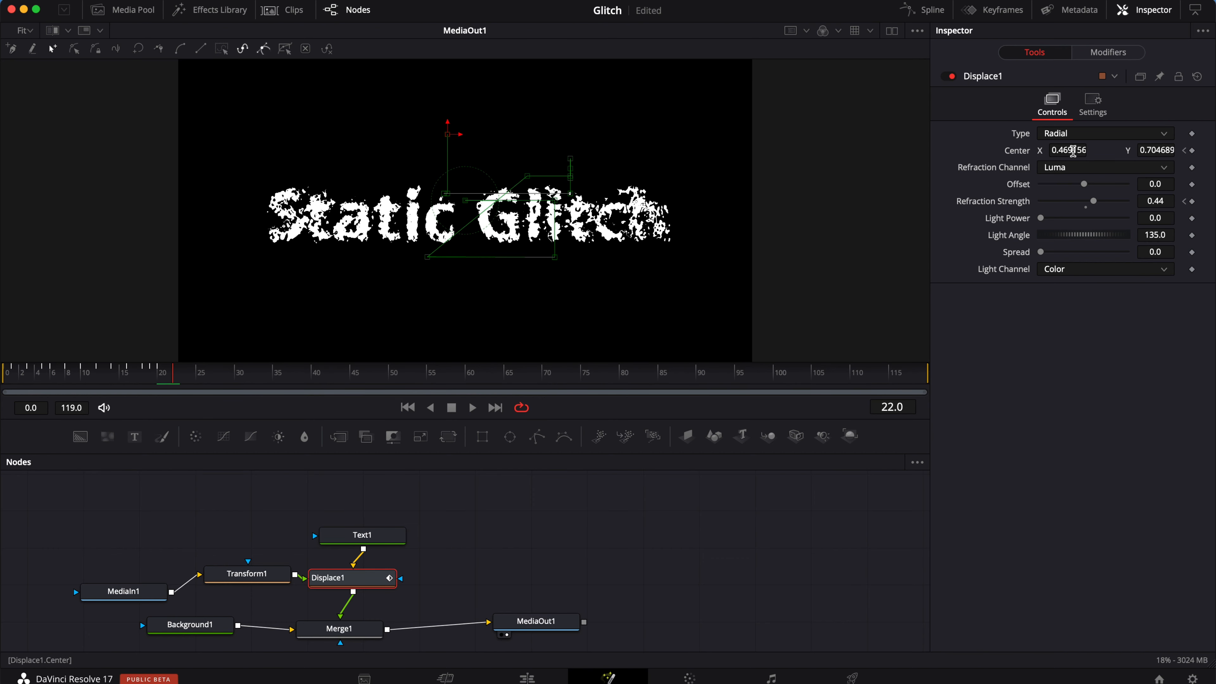
# - Keyframe the Refraction Strength of Displace1 at 0.01 on frame 22
pyautogui.click(1073, 151)
pyautogui.click(1158, 203)
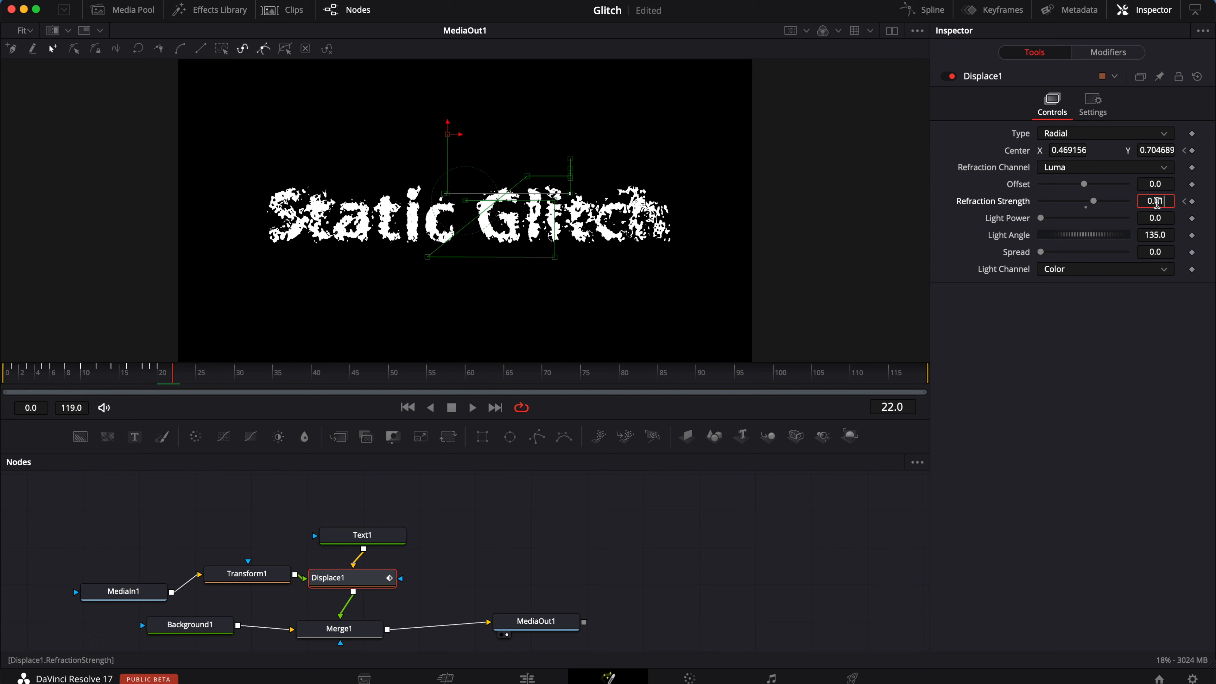
pyautogui.write('0.')
pyautogui.press('Return')
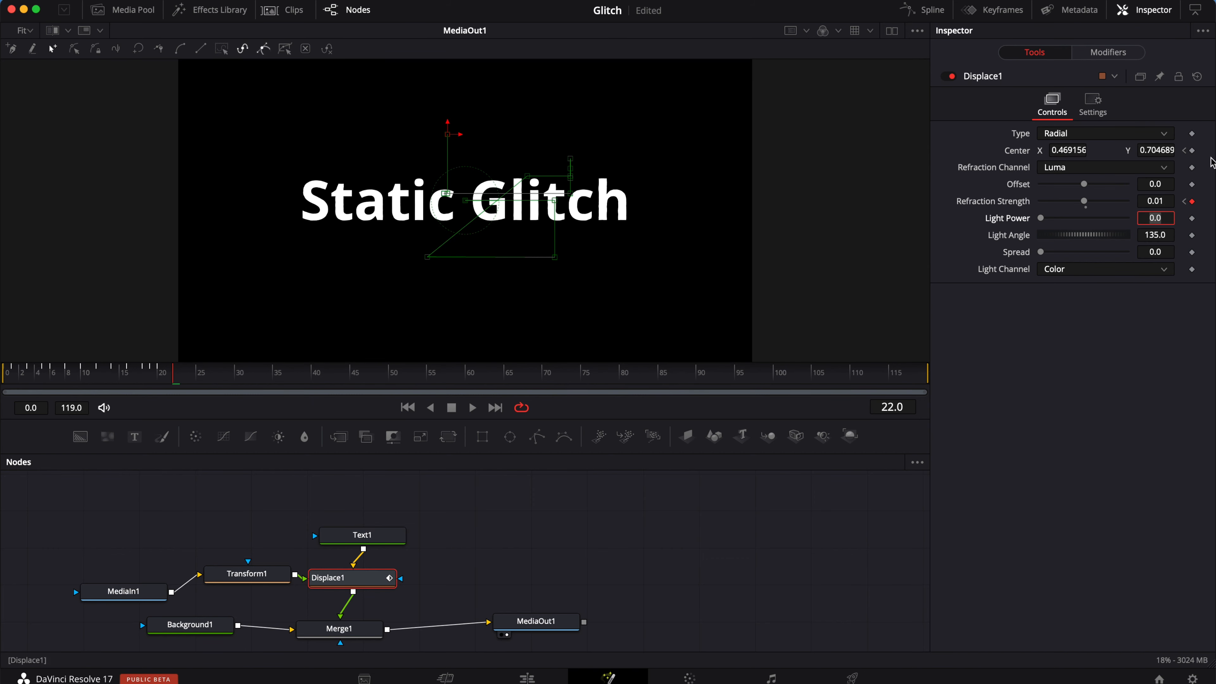
# - Return the Center of Displace1 to X 0.5 and Y 0.5 with a keyframe at frame 22
pyautogui.click(1077, 149)
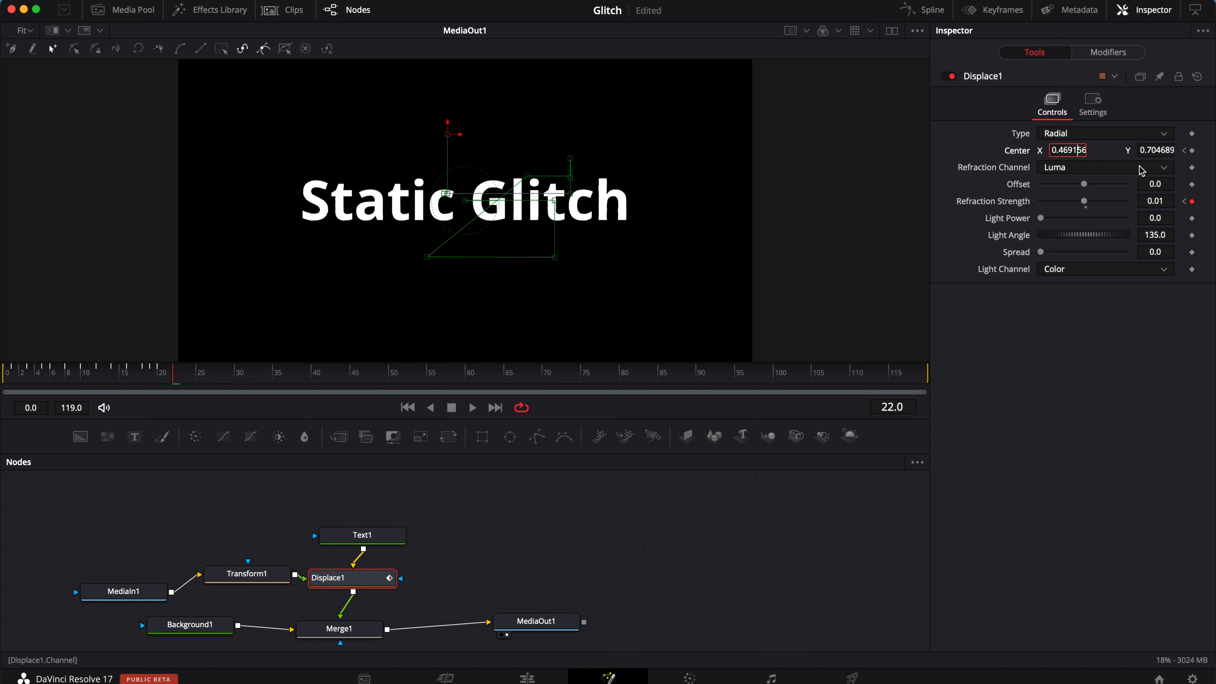
pyautogui.doubleClick(1080, 153)
pyautogui.write('0.5')
pyautogui.doubleClick(1165, 149)
pyautogui.write('0.5')
pyautogui.press('Tab')
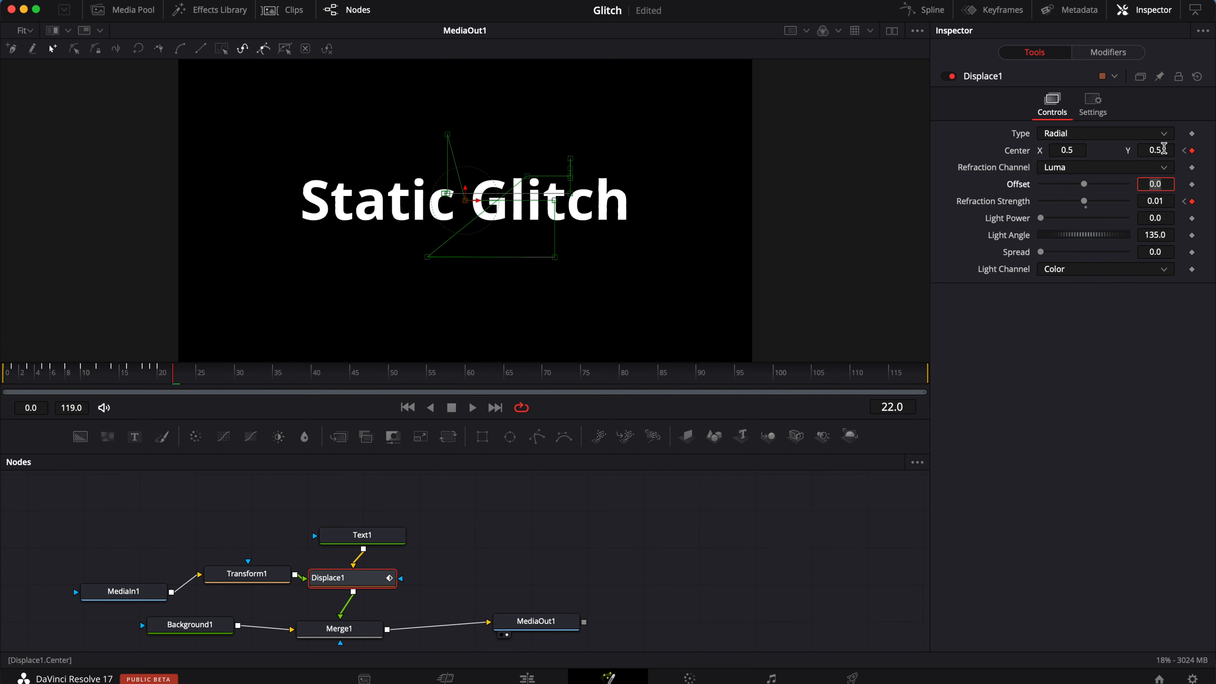
# - Play the Static Glitch animation from frame 0 to review the effect
pyautogui.click(1135, 203)
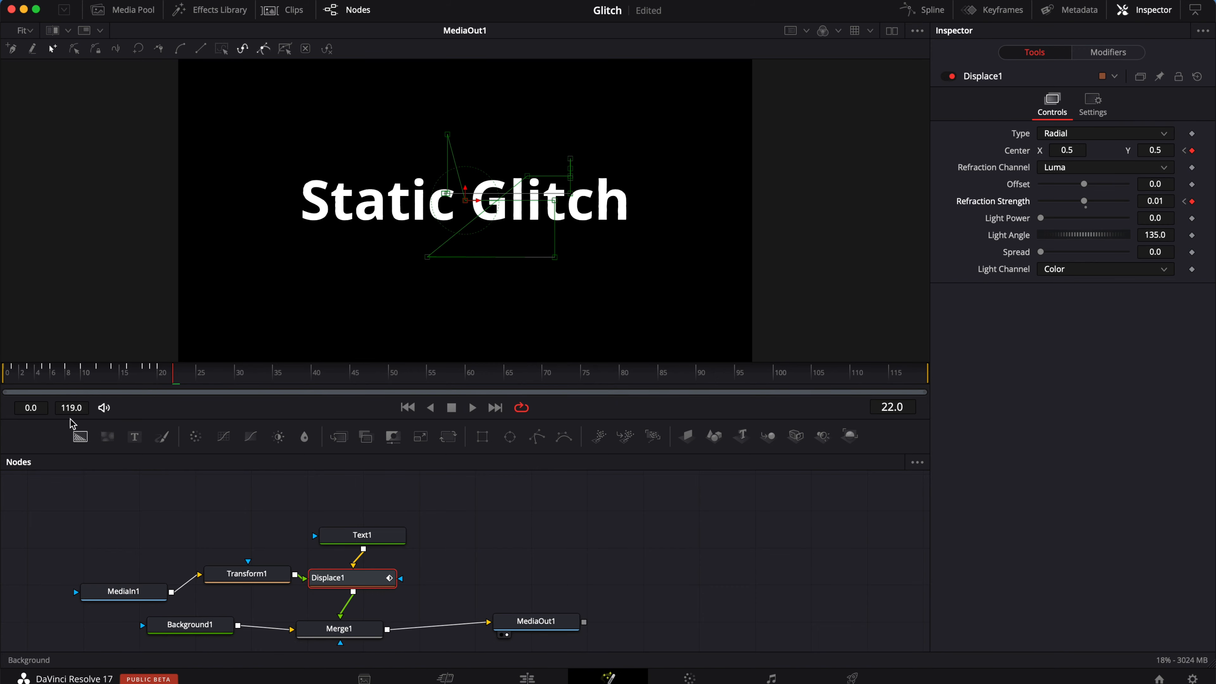
pyautogui.click(6, 386)
pyautogui.press('space')
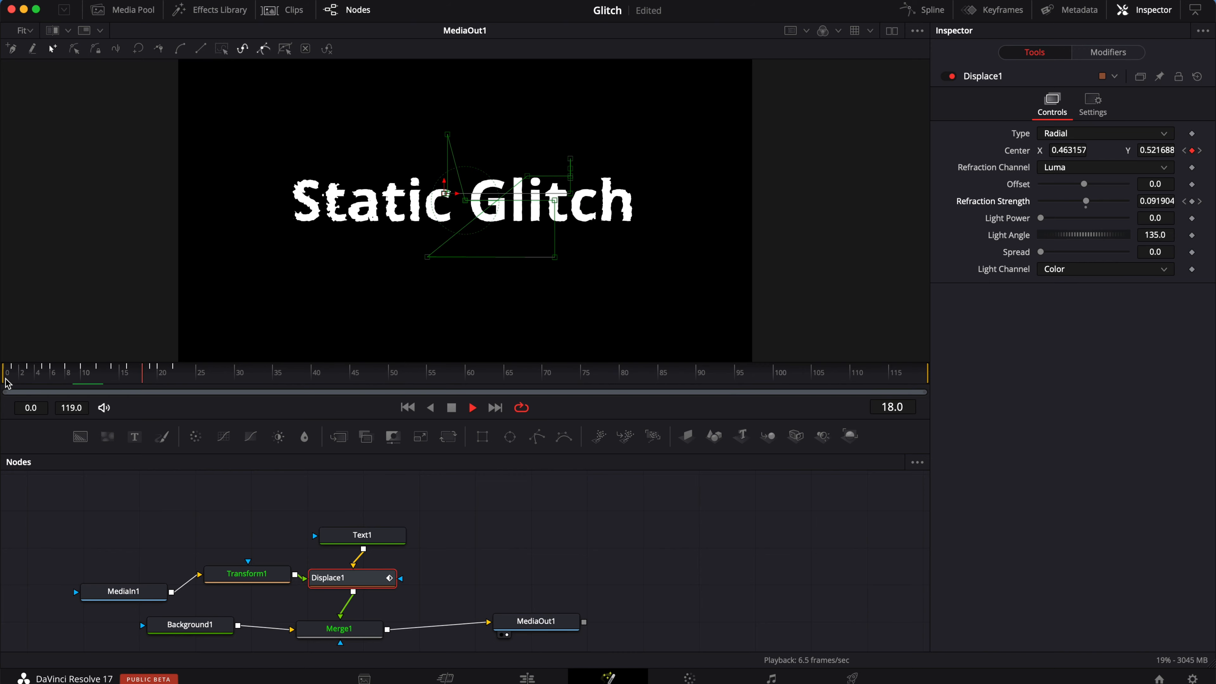
pyautogui.press('space')
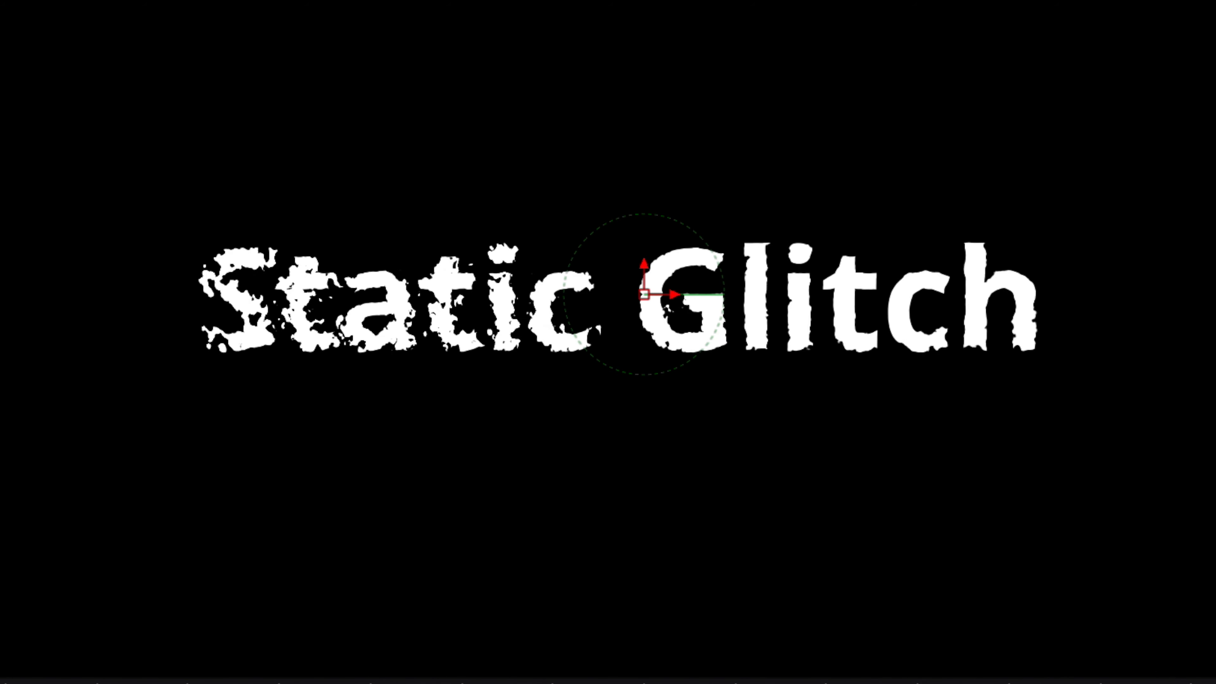